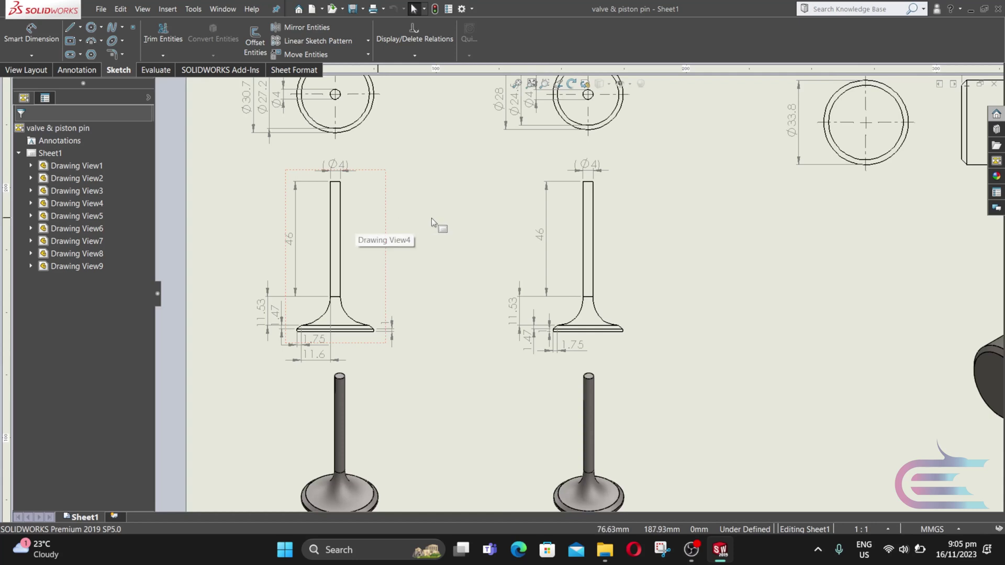
Pan and zoom out to show the whole Engine Components sheet, valves, piston pin and title block
middle_drag(432, 218, 435, 287)
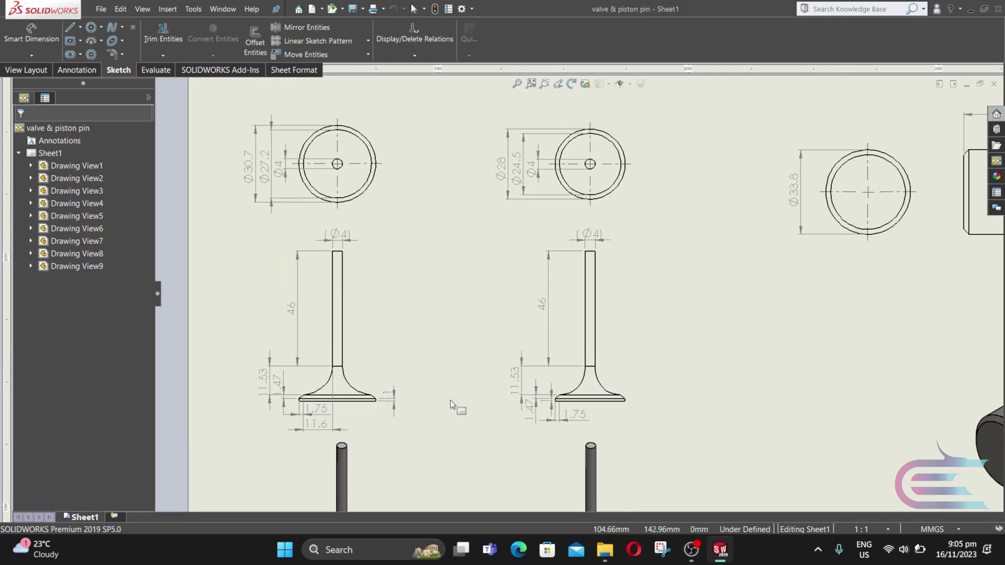
middle_drag(450, 400, 455, 319)
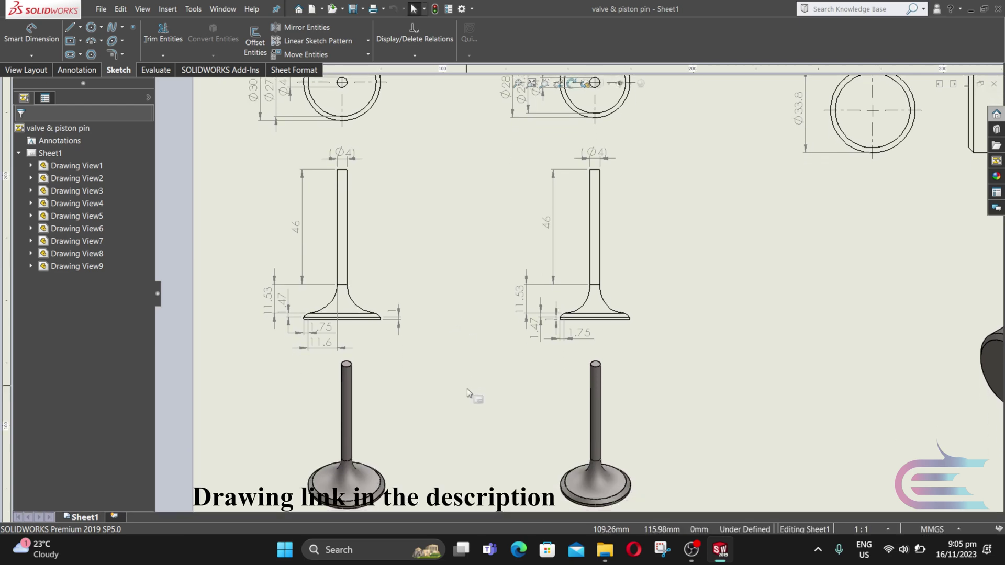
middle_drag(470, 400, 461, 353)
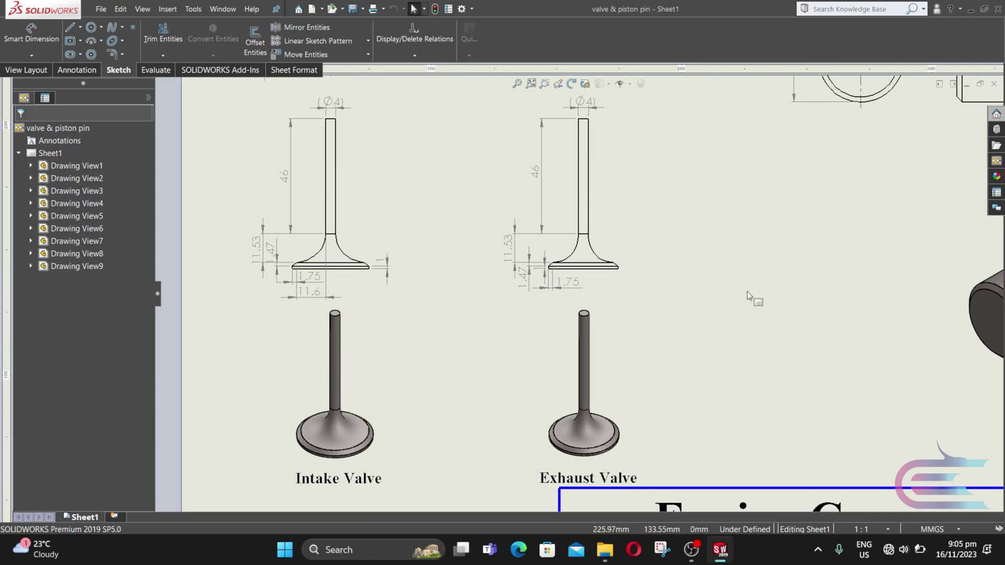
key(z)
key(z)
mouse_move(724, 236)
middle_down()
mouse_move(719, 247)
mouse_move(608, 263)
middle_up()
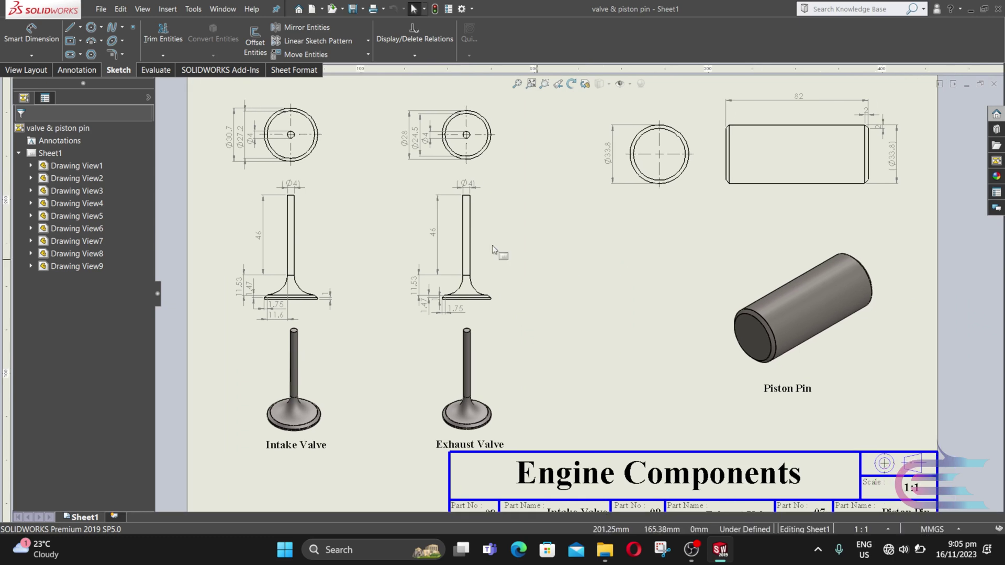
click(101, 13)
Create a new part and view the Front Plane normal to the screen
click(124, 24)
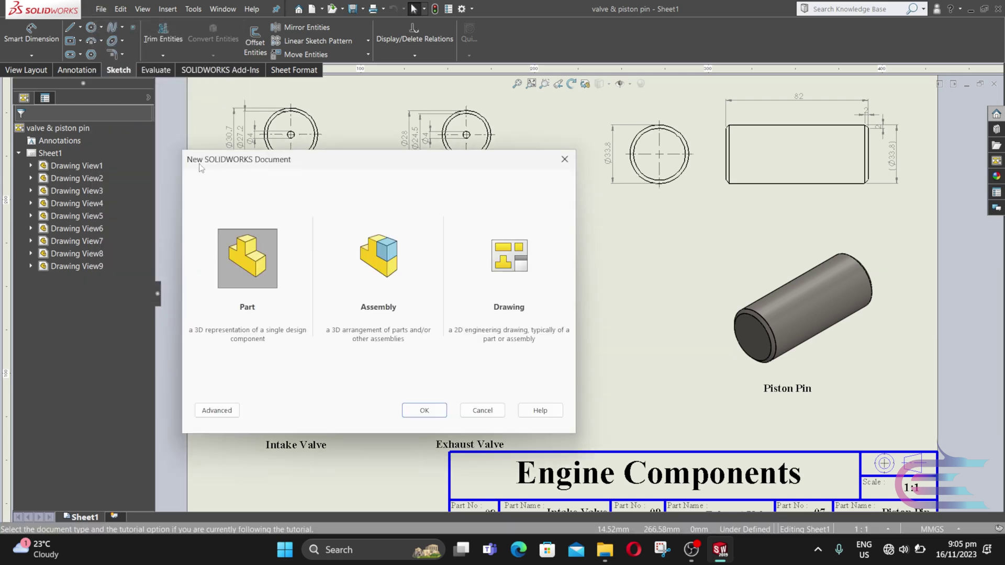
click(421, 412)
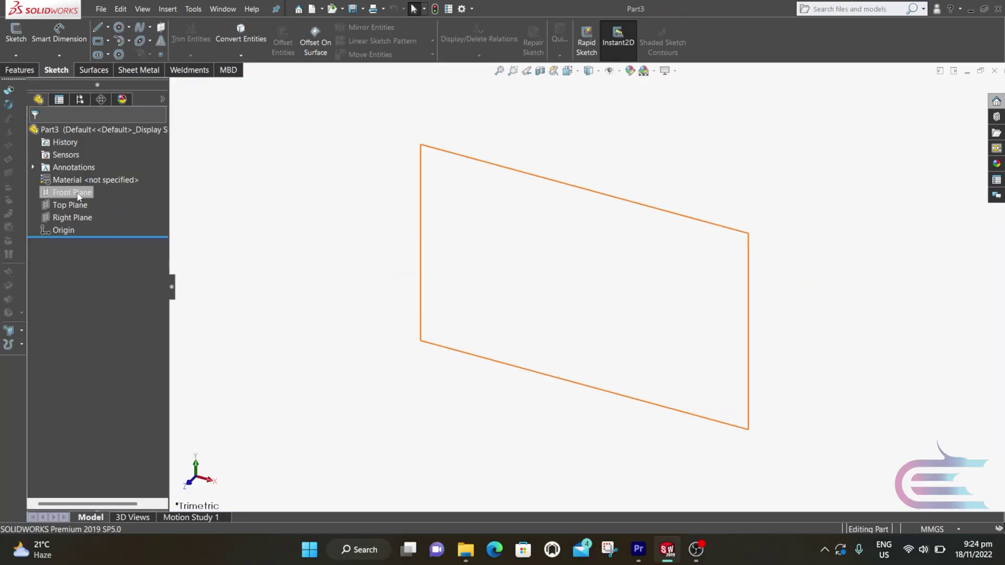
right_click(78, 196)
click(135, 183)
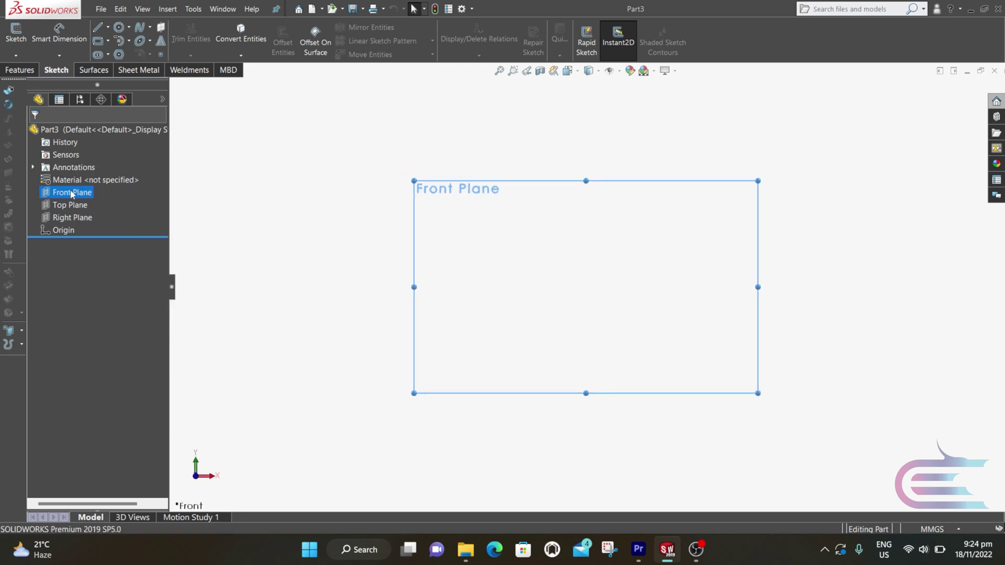
Start a sketch on the Front Plane and pick the Line tool
right_click(70, 190)
click(79, 174)
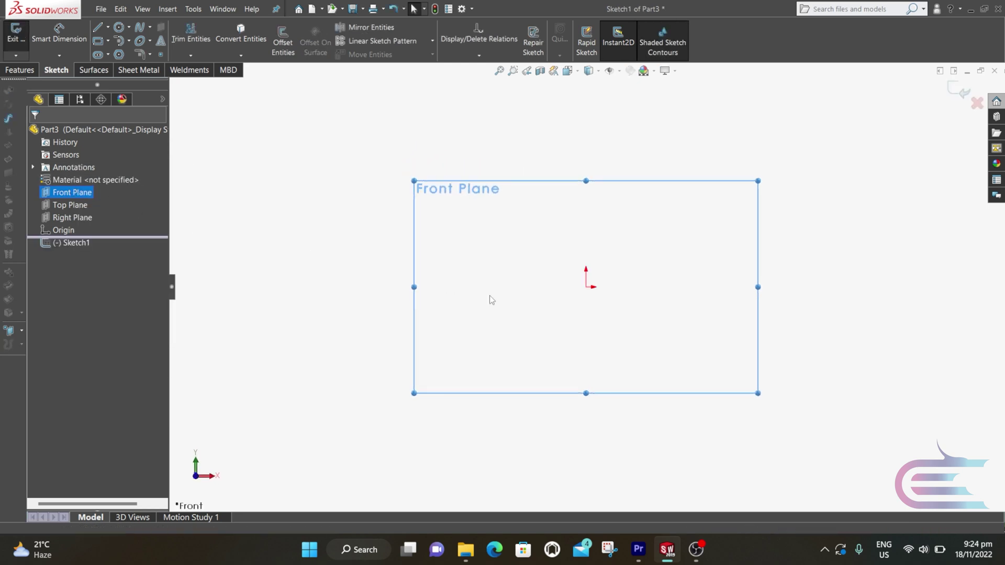
scroll(592, 225, down, 4)
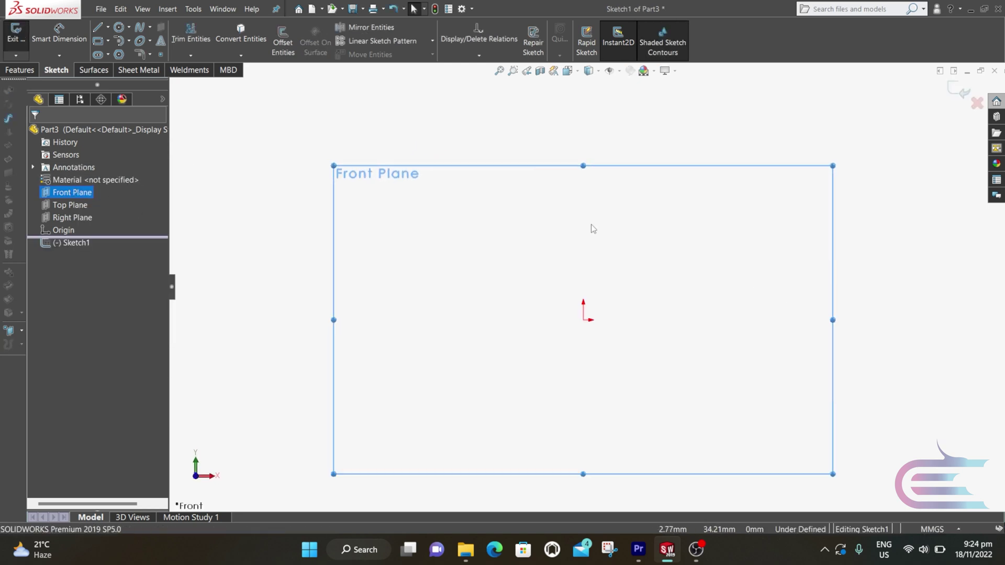
click(98, 28)
scroll(583, 195, down, 2)
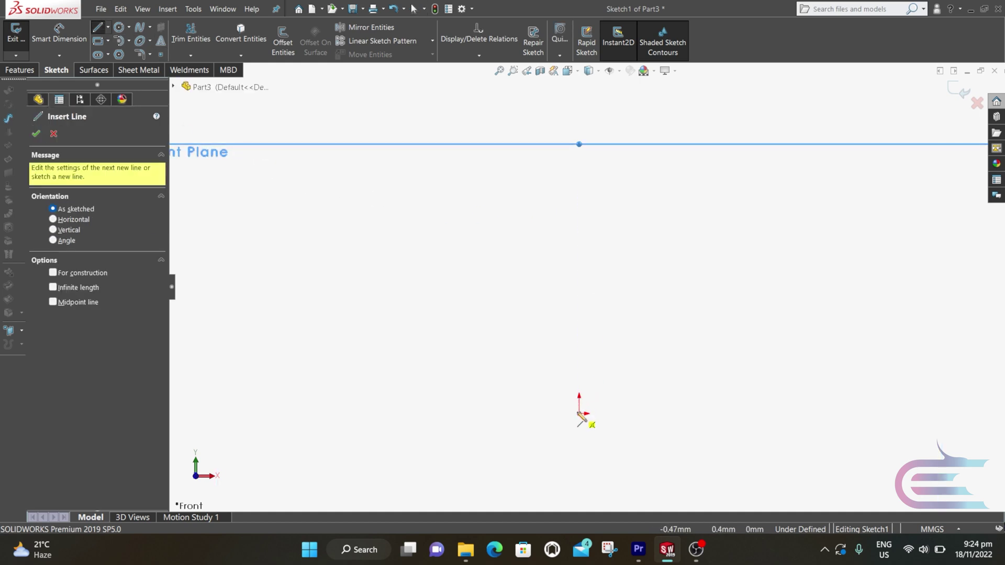
Draw the vertical stem line, the short top edge and the inner line down the stem
click(579, 415)
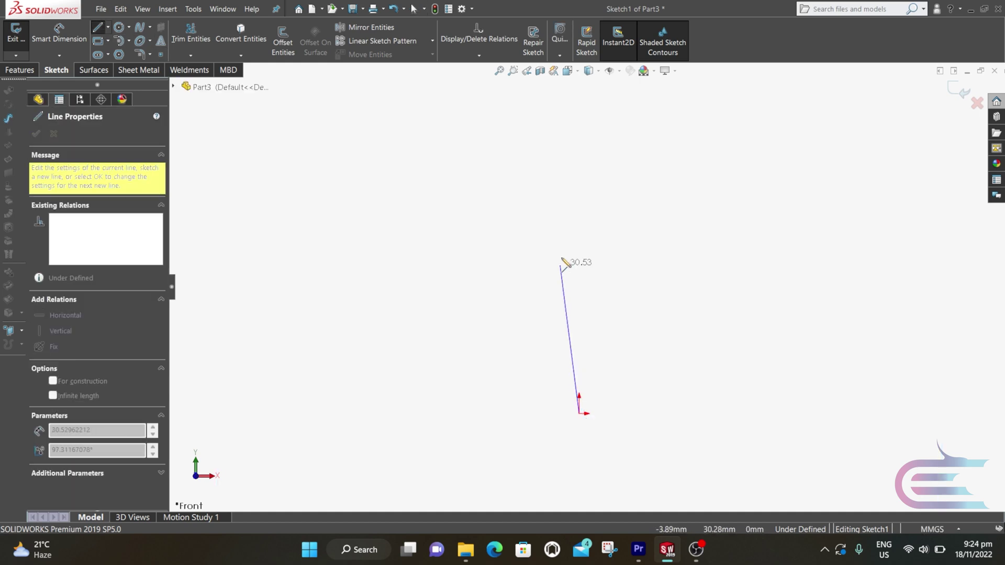
click(579, 120)
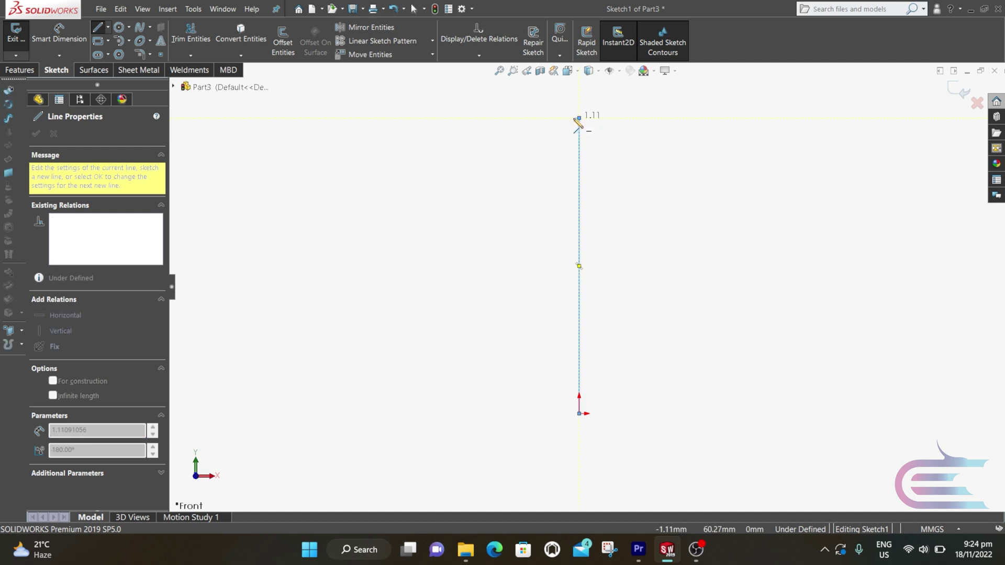
click(569, 118)
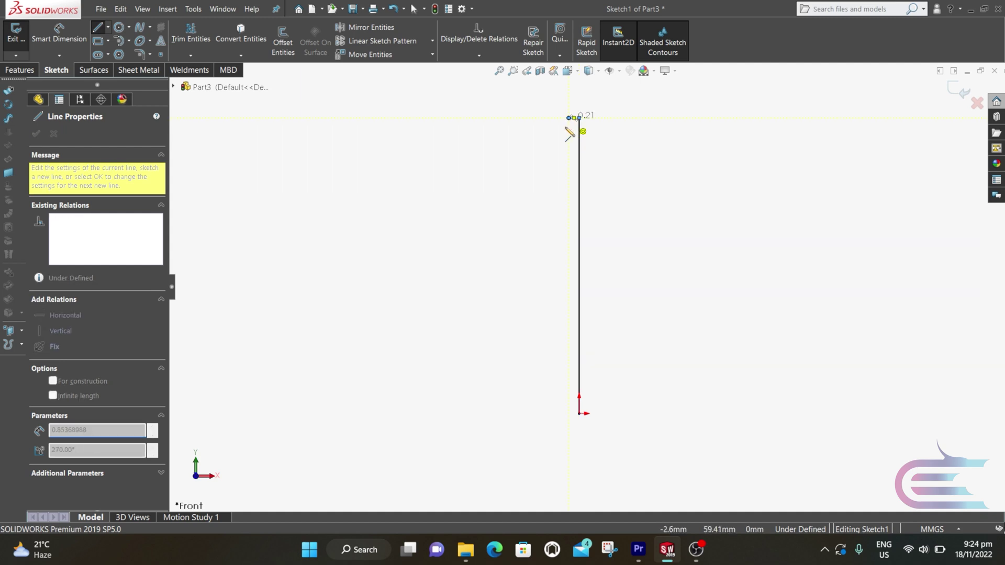
click(570, 318)
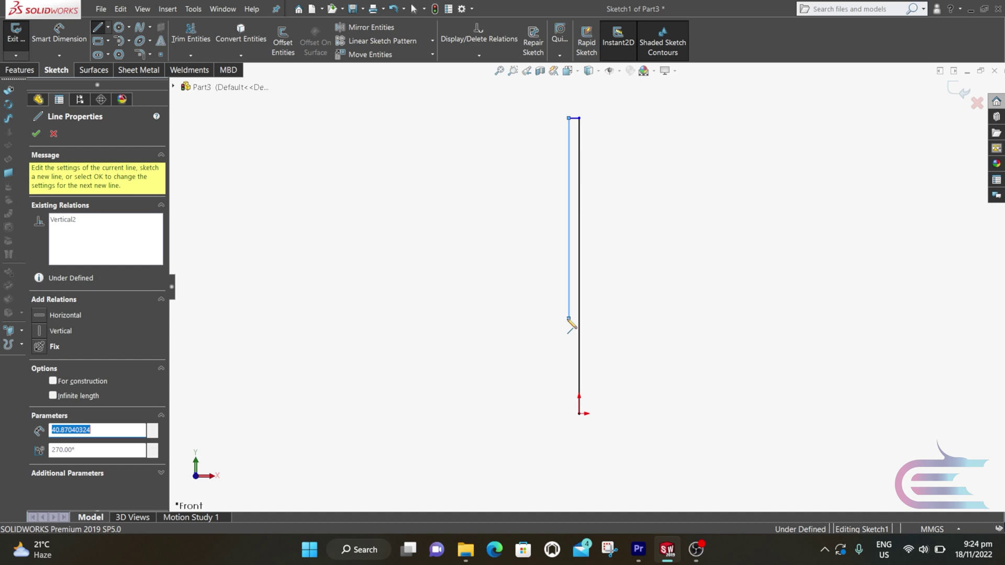
key(Escape)
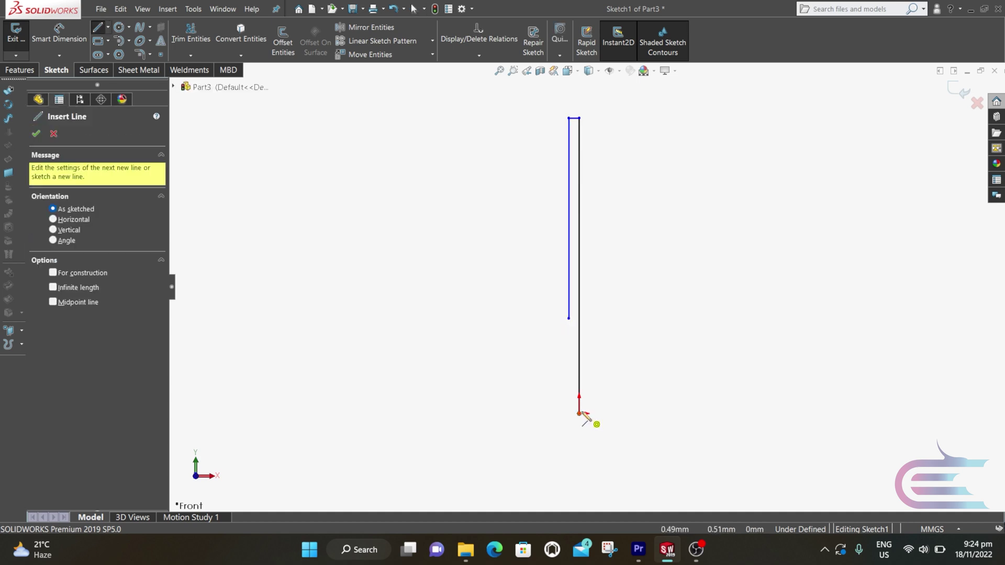
Draw the horizontal base line from the origin and a short 45° chamfer line
click(579, 414)
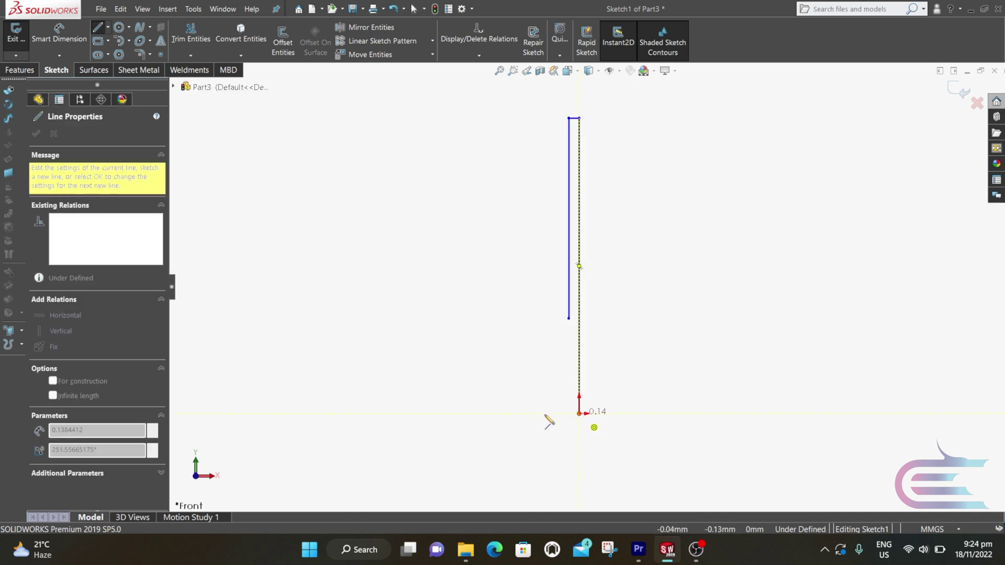
click(504, 414)
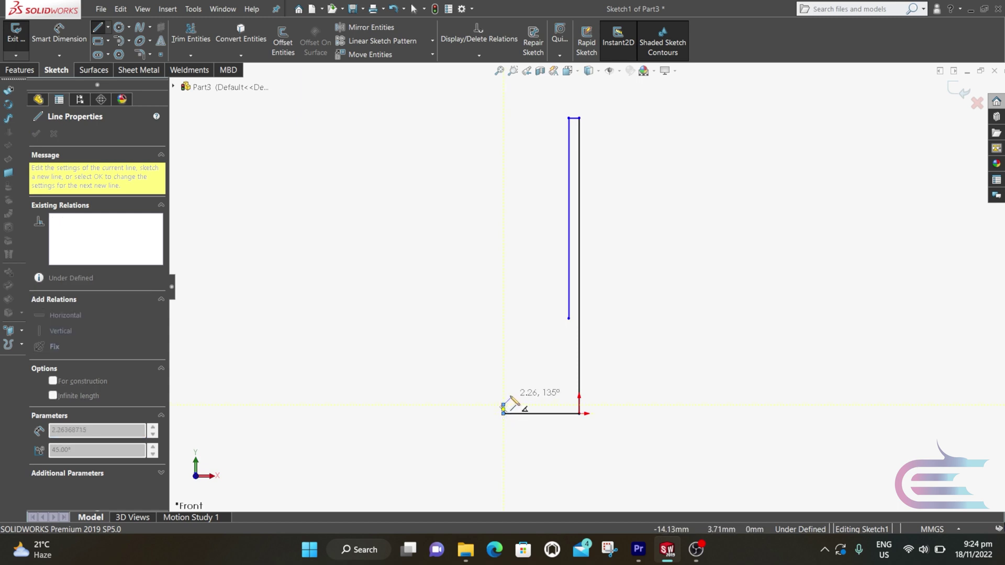
click(511, 406)
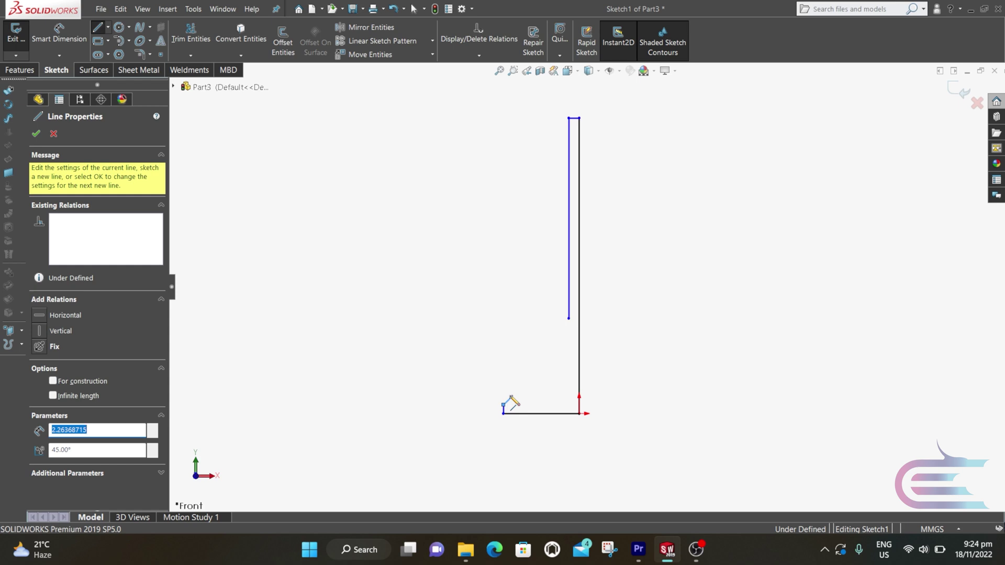
key(Escape)
key(Escape)
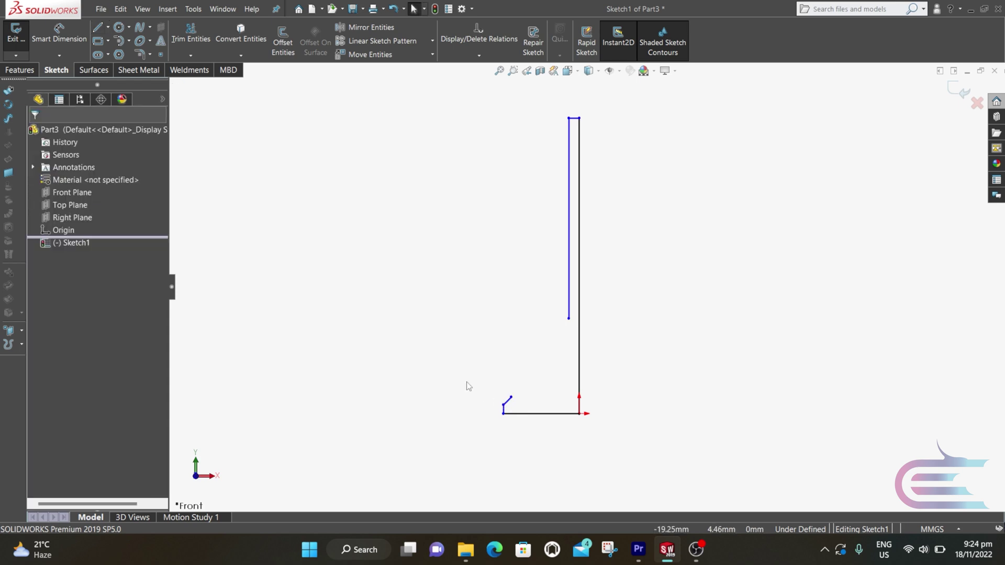
Close the profile with a spline from the chamfer end to the inner stem line
click(139, 29)
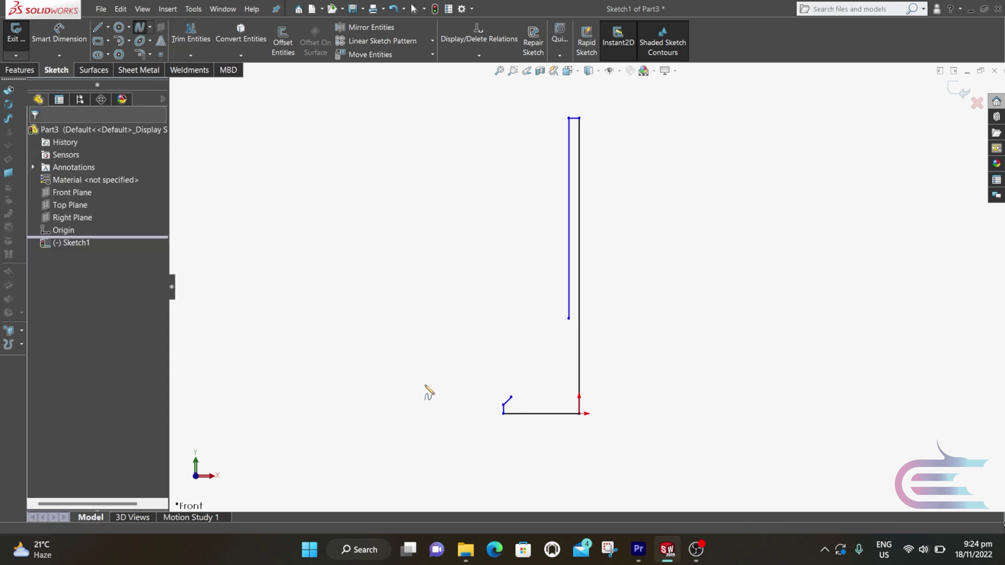
click(511, 398)
click(540, 390)
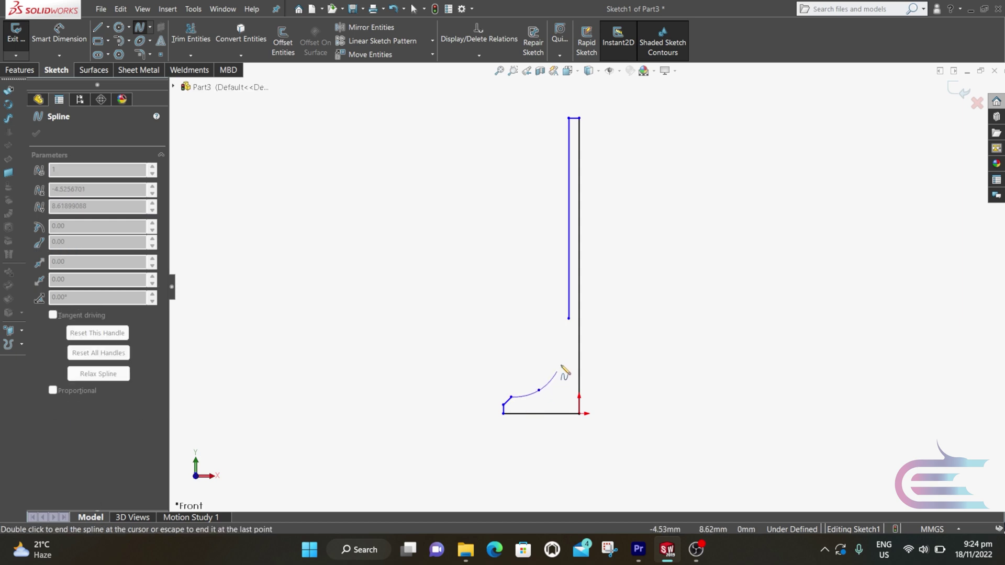
double_click(570, 319)
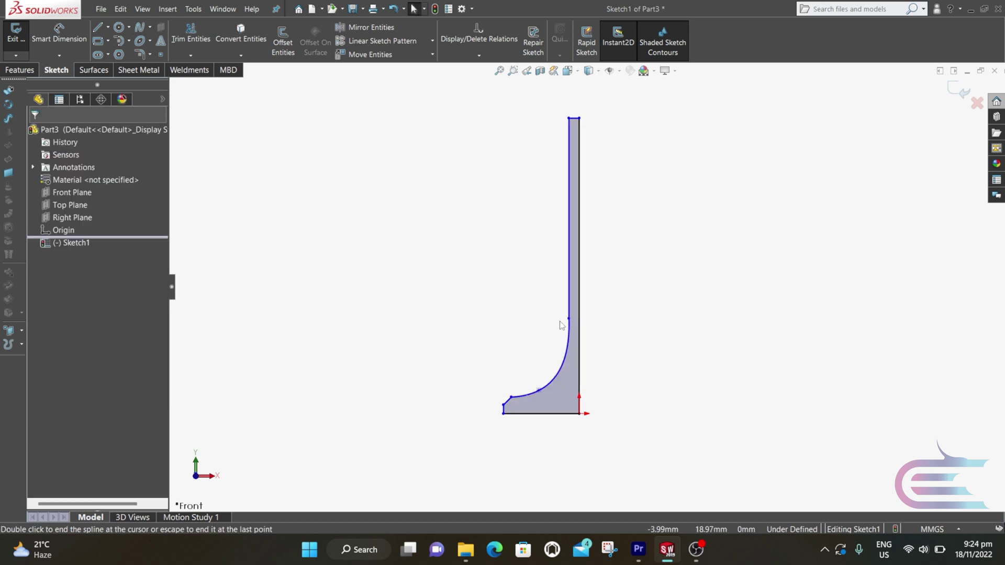
Dimension the stem: outer length 60, top width 2 and inner length 46
click(60, 32)
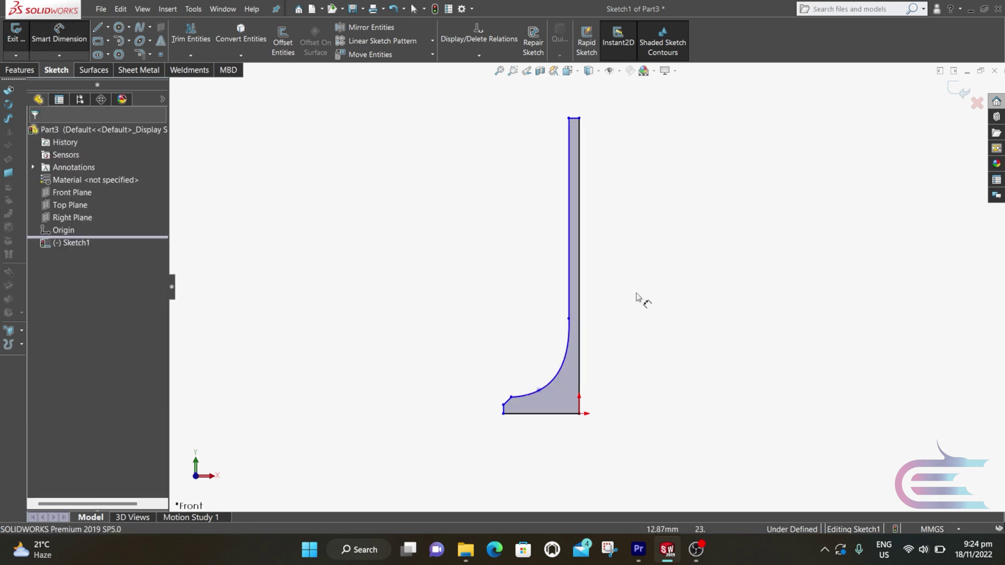
click(579, 275)
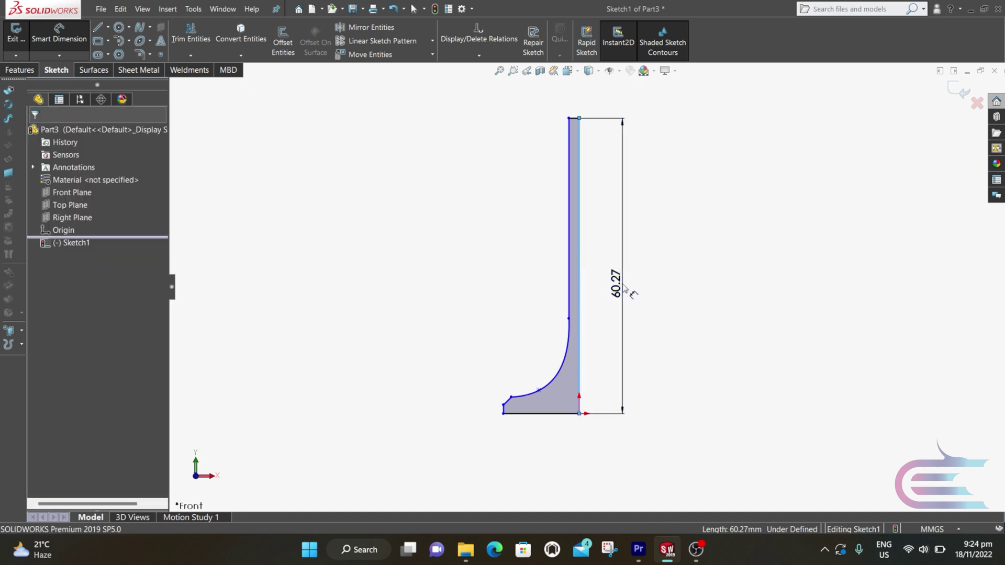
click(623, 288)
text(60)
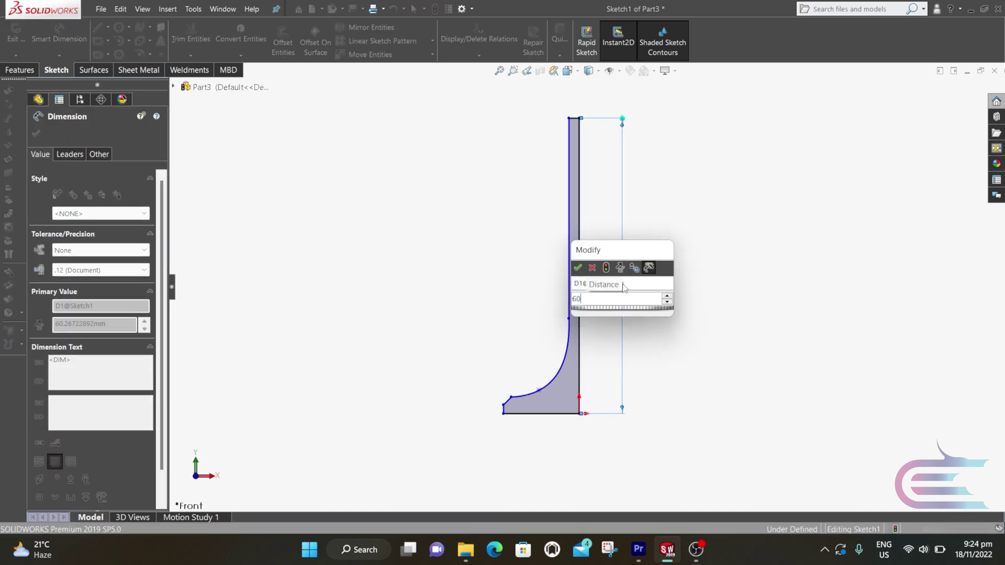
key(Return)
click(576, 119)
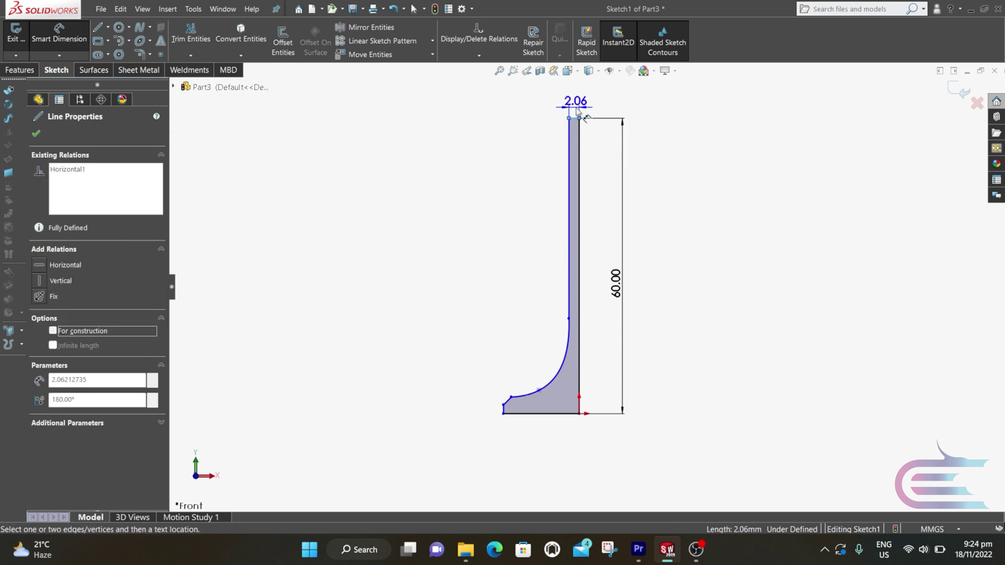
click(579, 109)
text(2)
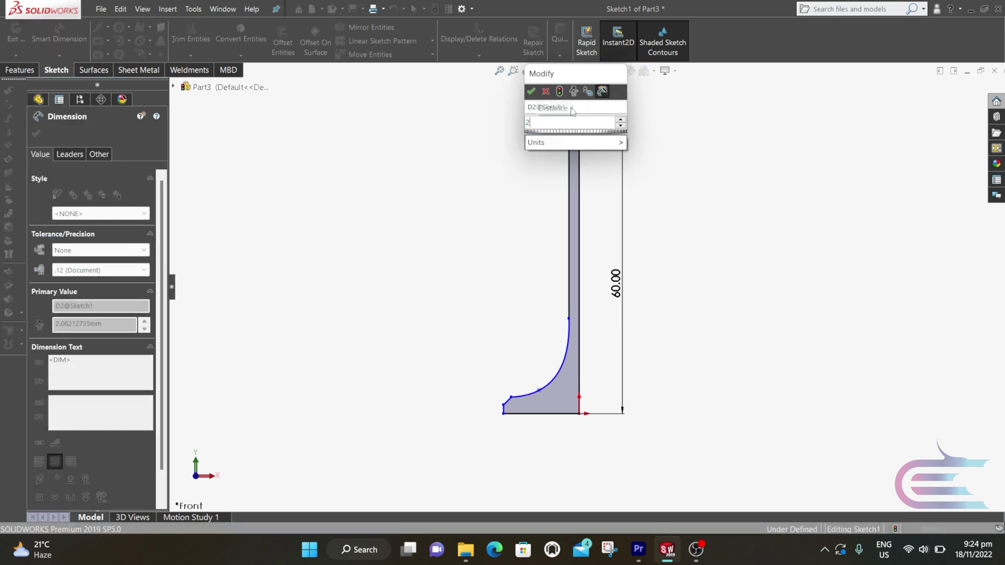
click(532, 93)
click(570, 191)
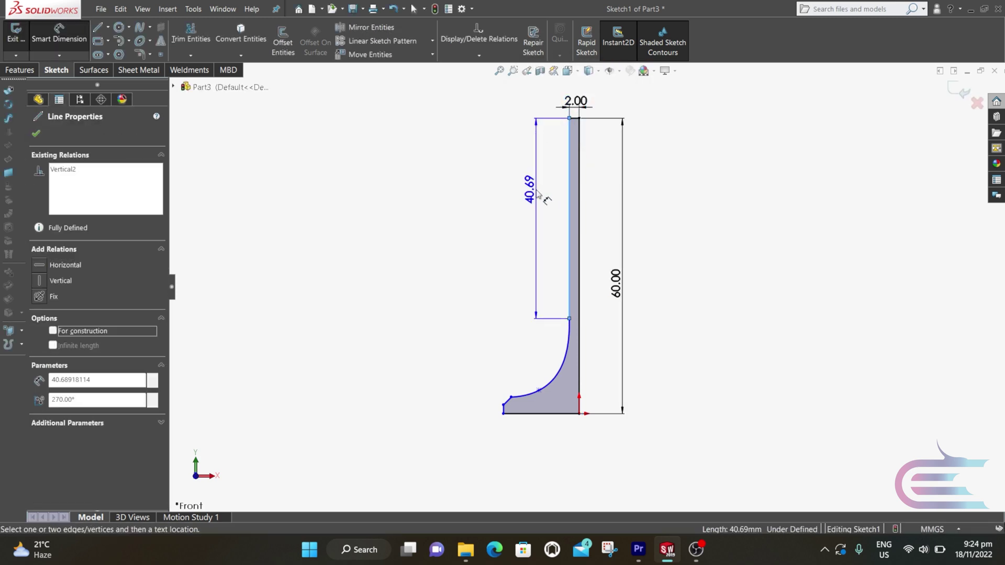
click(540, 194)
text(46)
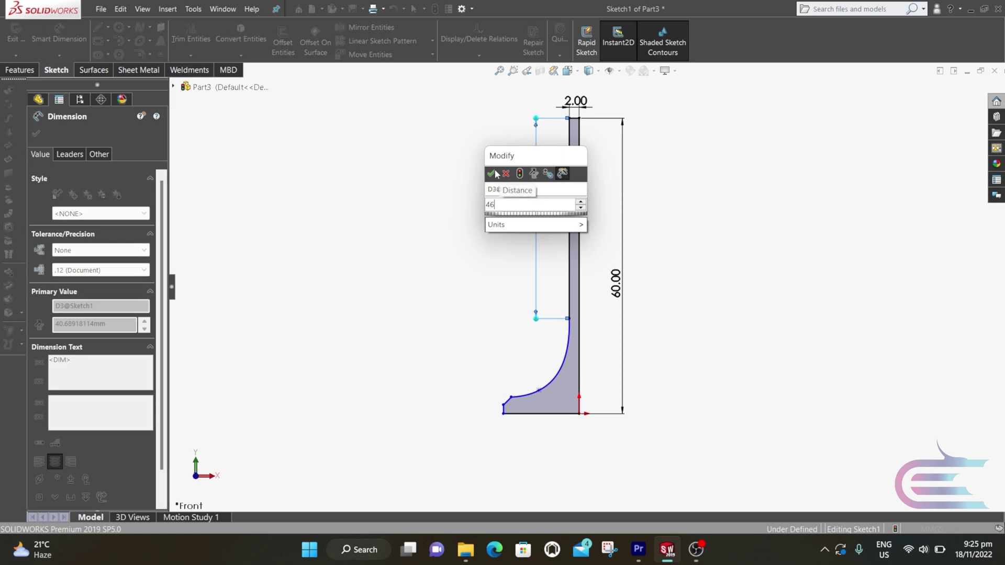
click(492, 174)
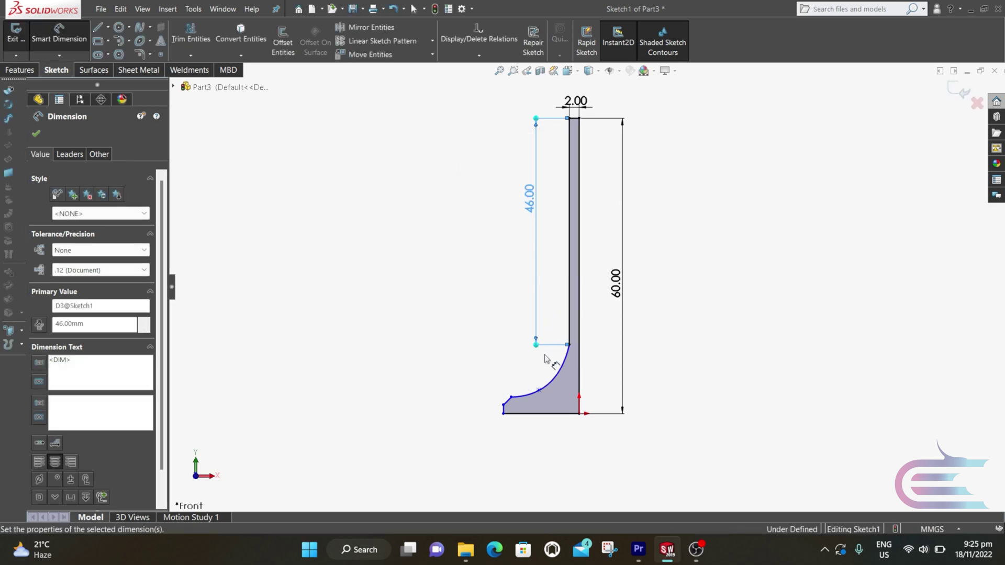
Dimension the base width as 15.35 and the tip edge height as 1.00
click(521, 414)
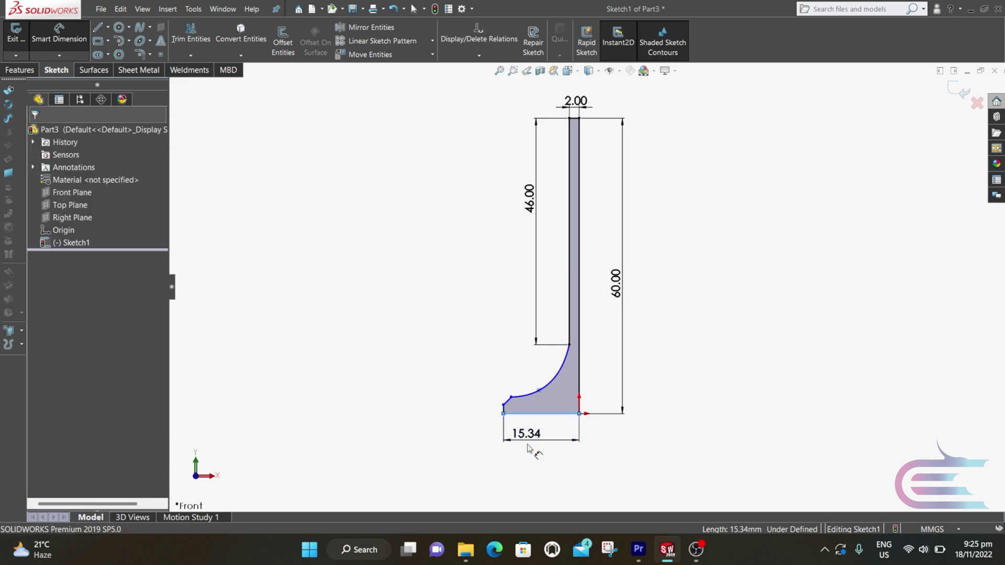
click(527, 448)
text(15)
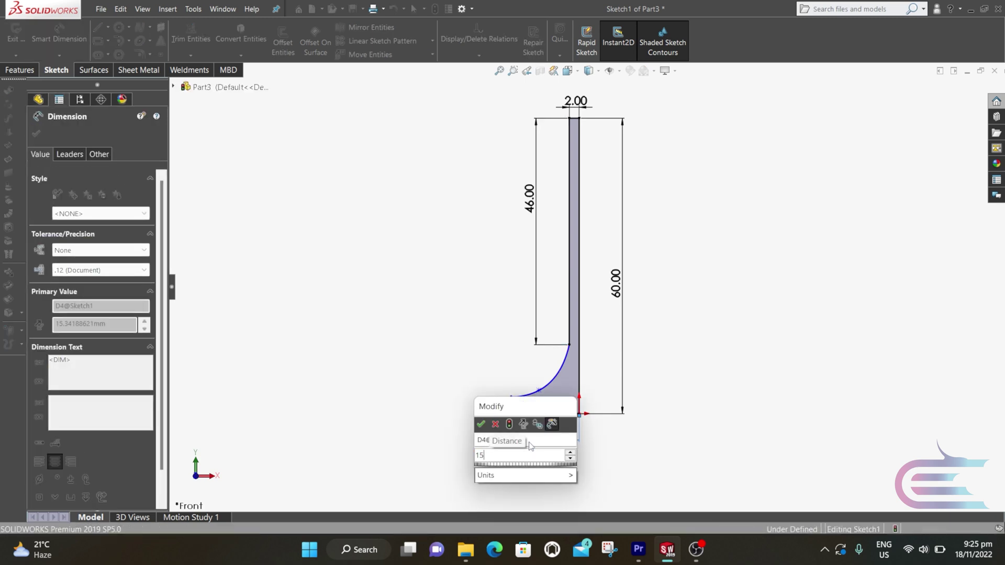
text(.35)
click(481, 424)
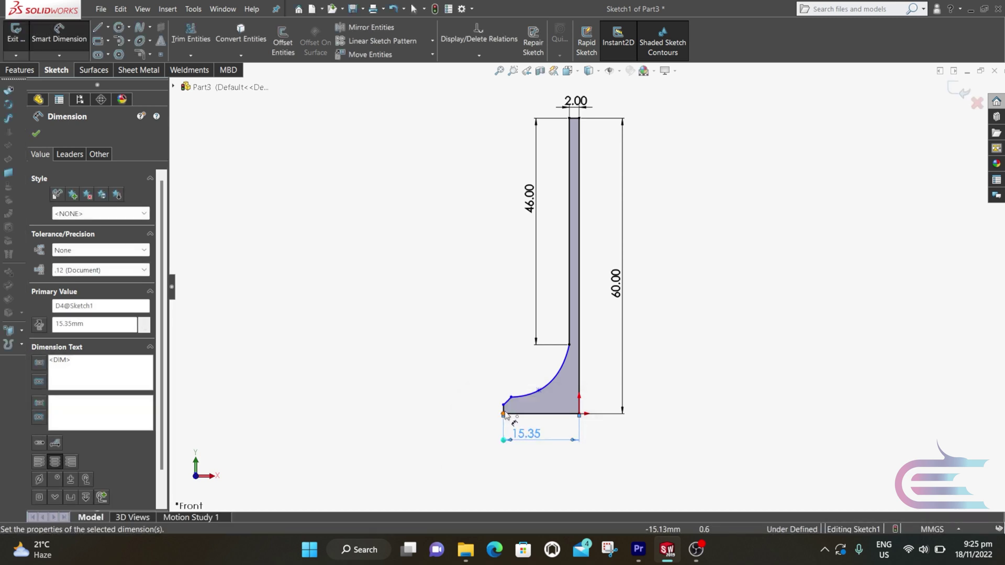
click(503, 408)
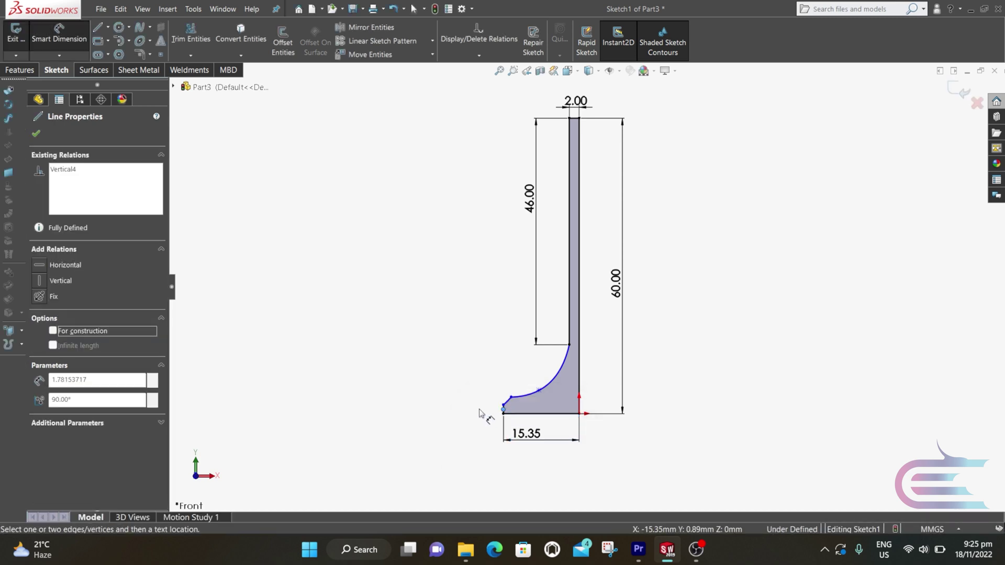
click(479, 413)
scroll(512, 408, down, 3)
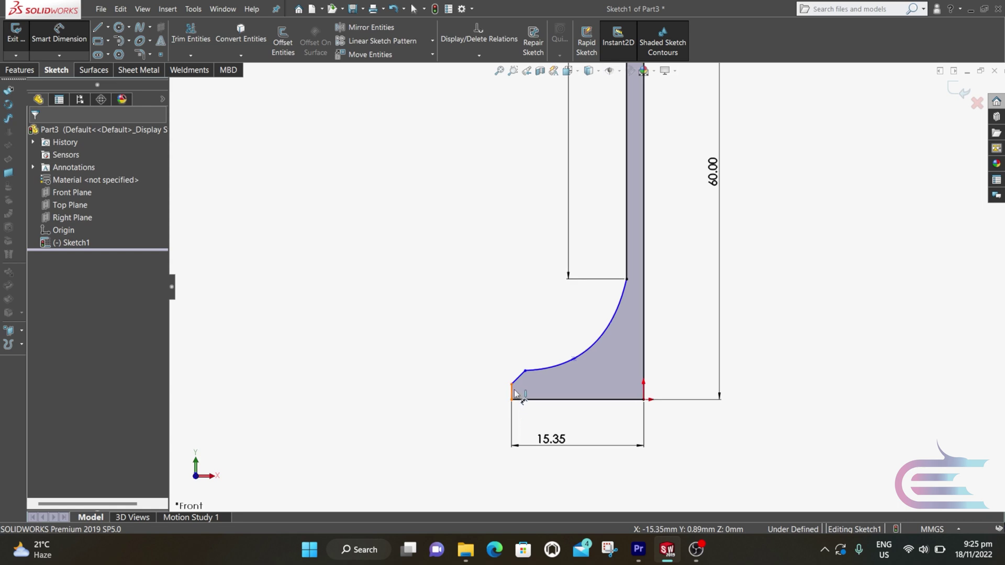
click(513, 392)
click(473, 396)
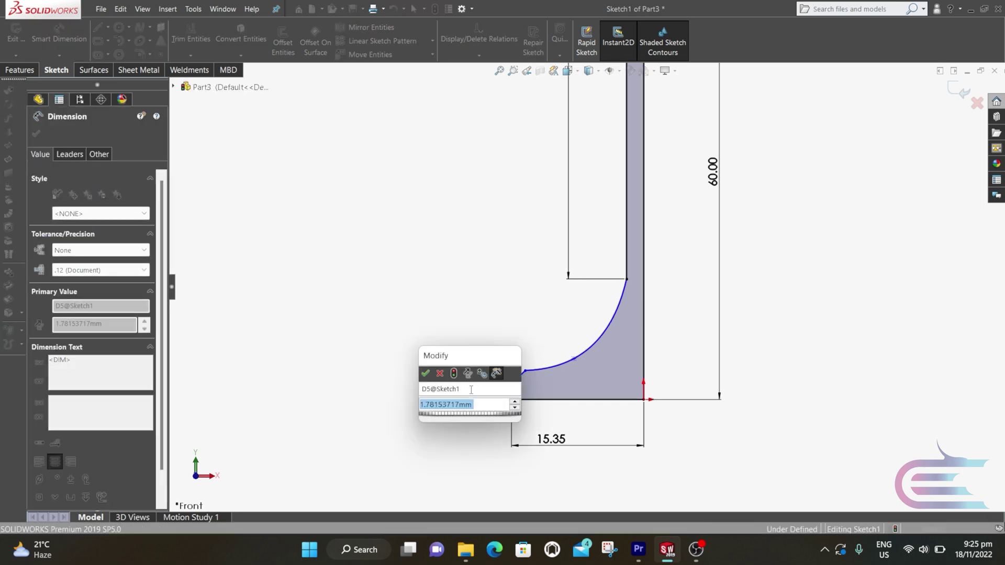
text(1)
click(426, 374)
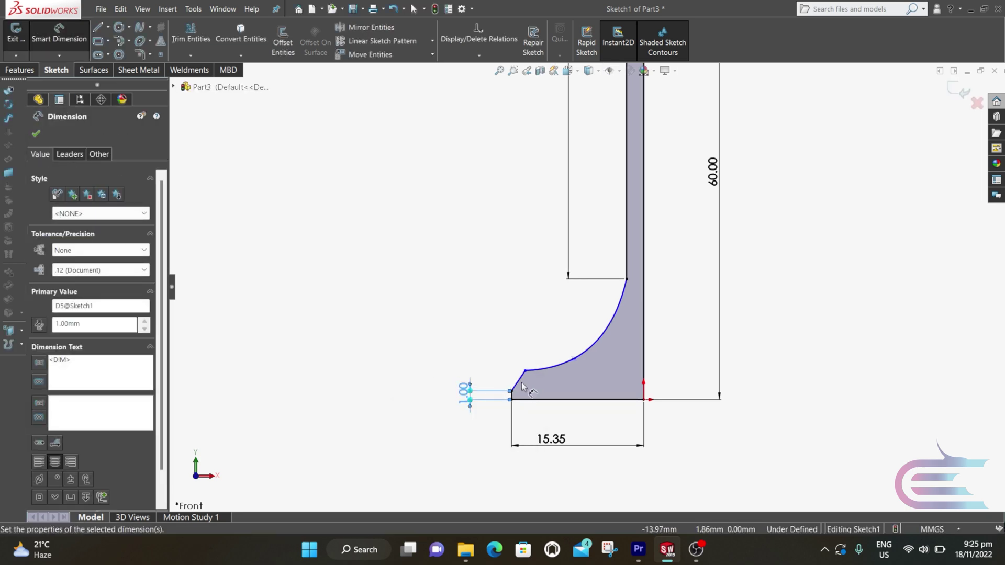
Dimension the chamfer with a 1.75 width and a 40° angle to the base
click(517, 384)
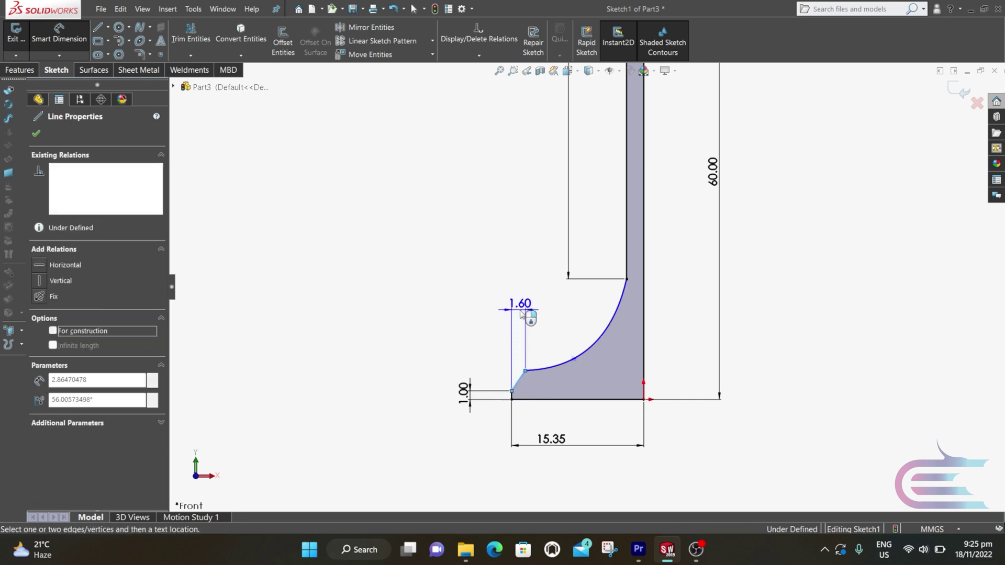
click(521, 313)
text(1)
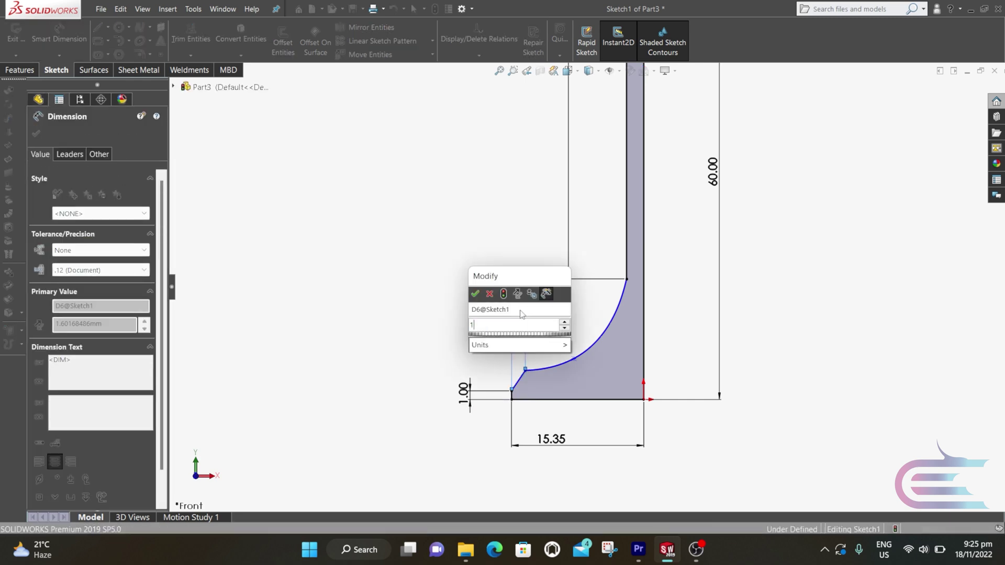
text(.75)
click(475, 295)
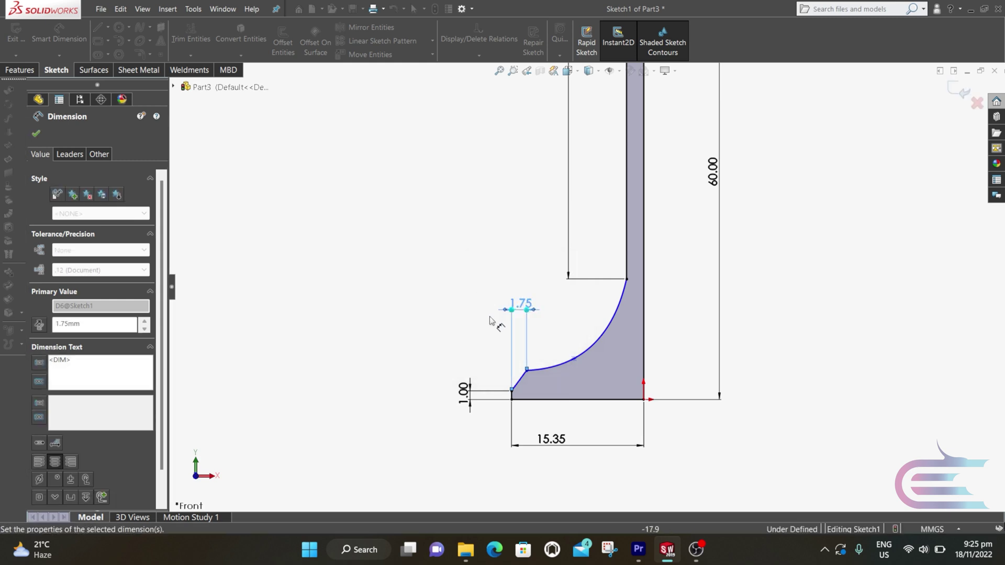
click(522, 381)
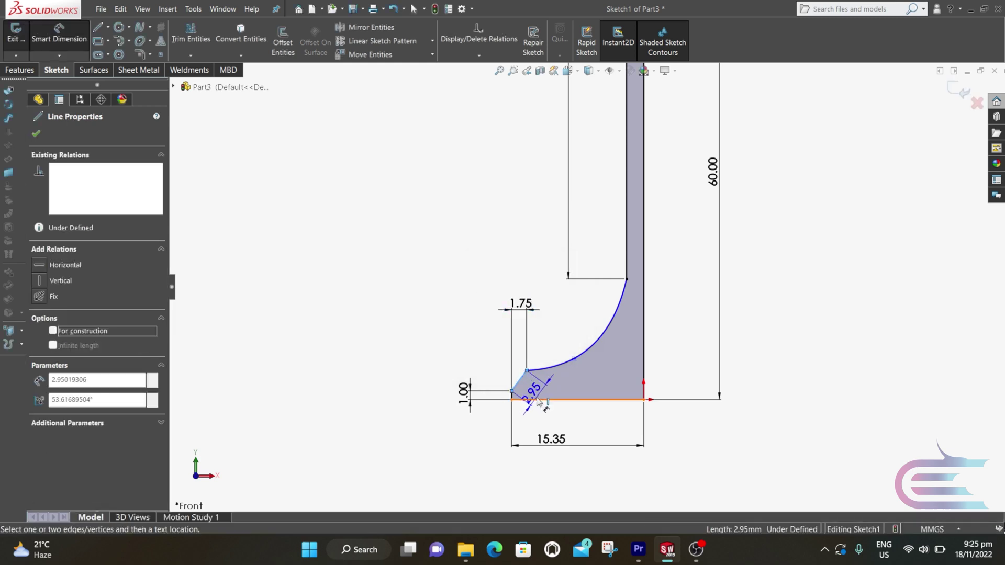
click(535, 399)
click(537, 390)
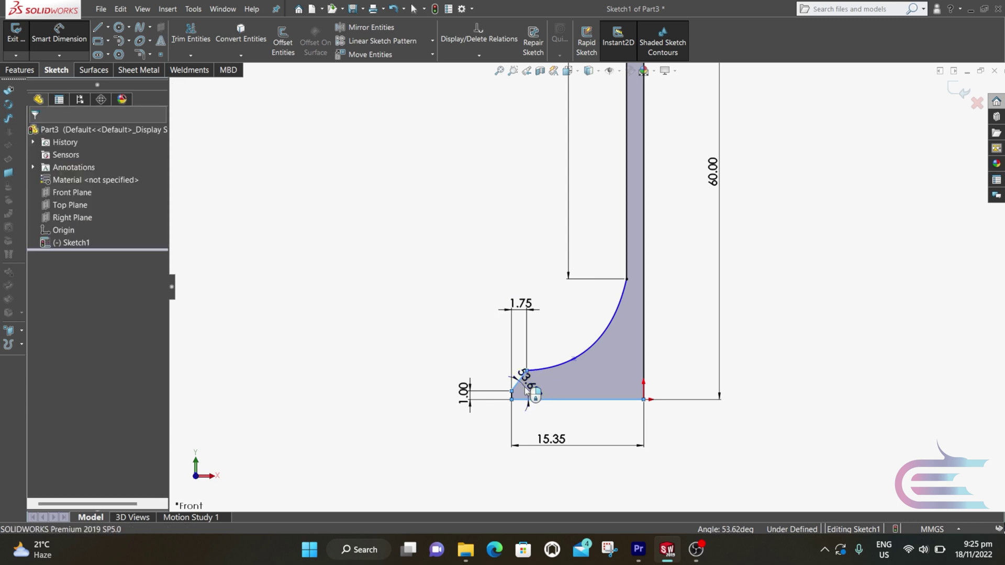
text(4)
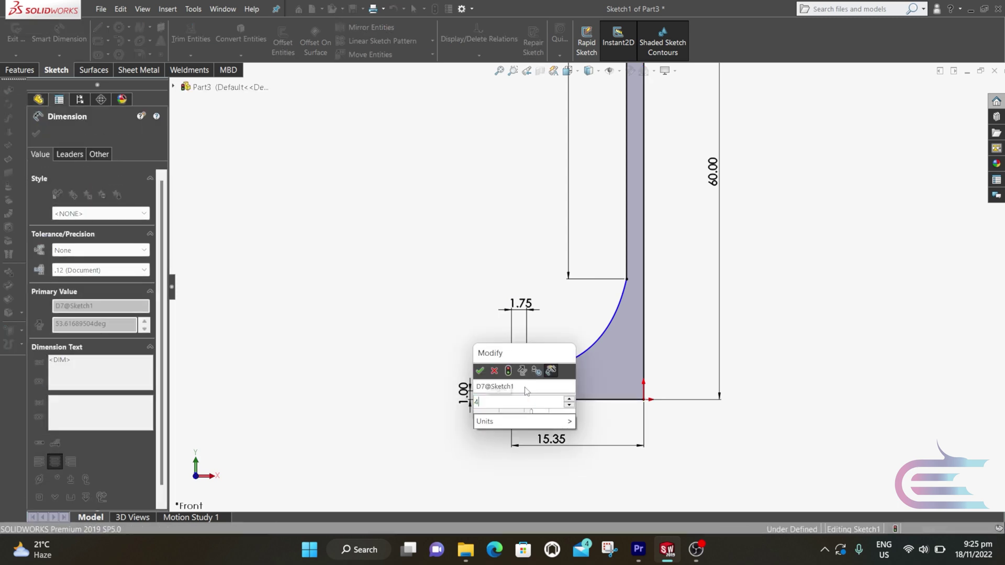
text(0)
key(Return)
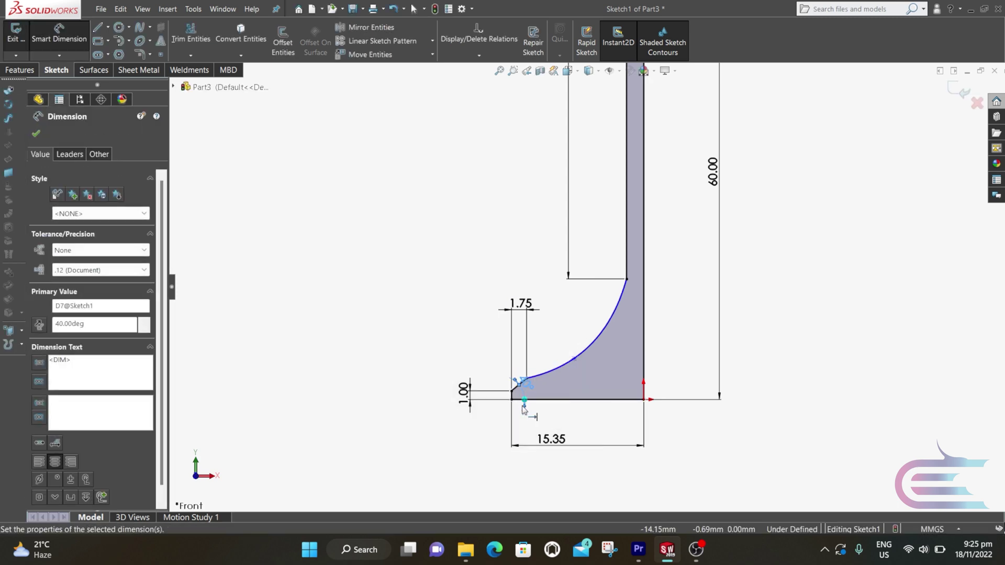
Locate the spline point 10.00 from the right edge and 3.25 above the base
click(575, 360)
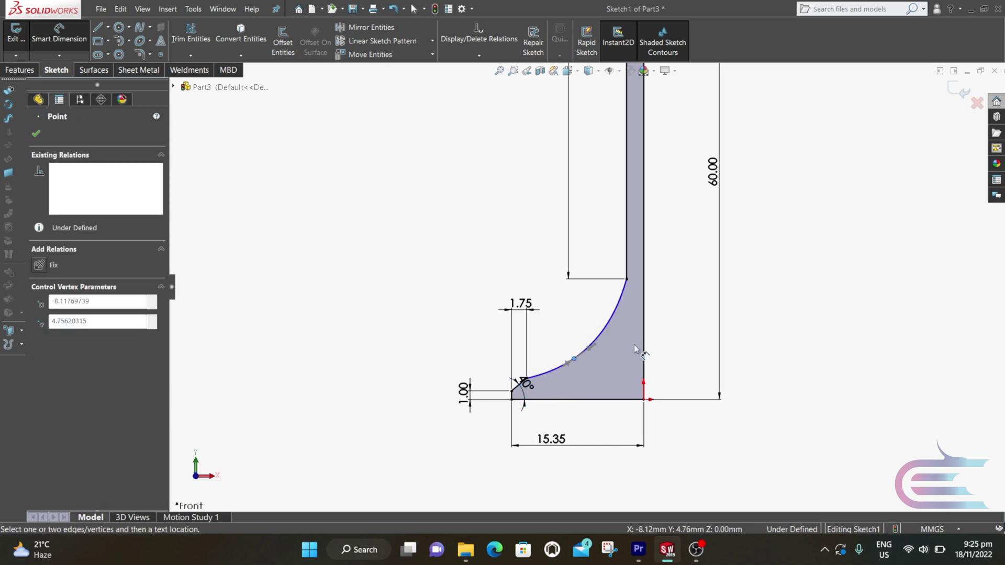
click(644, 356)
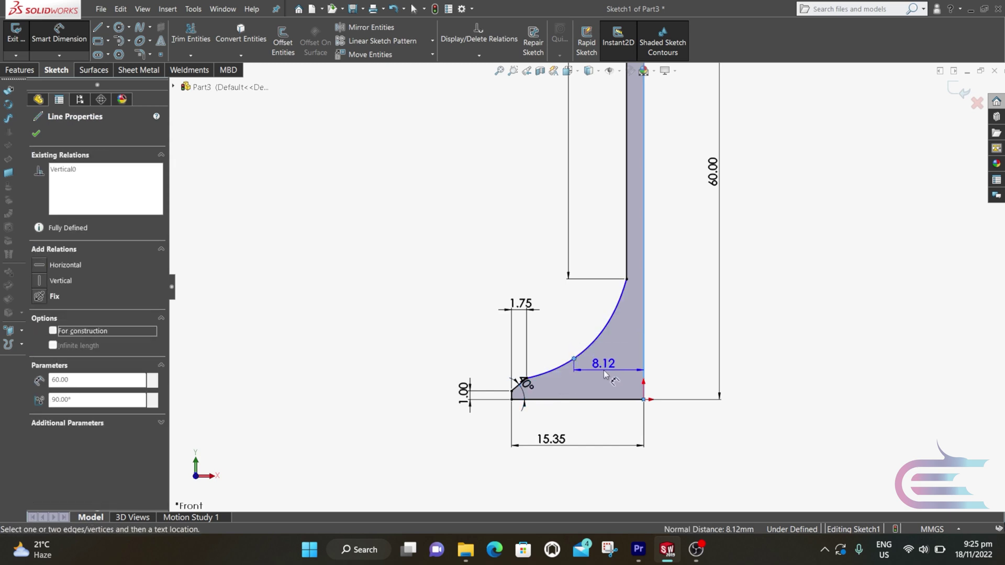
click(605, 374)
text(10)
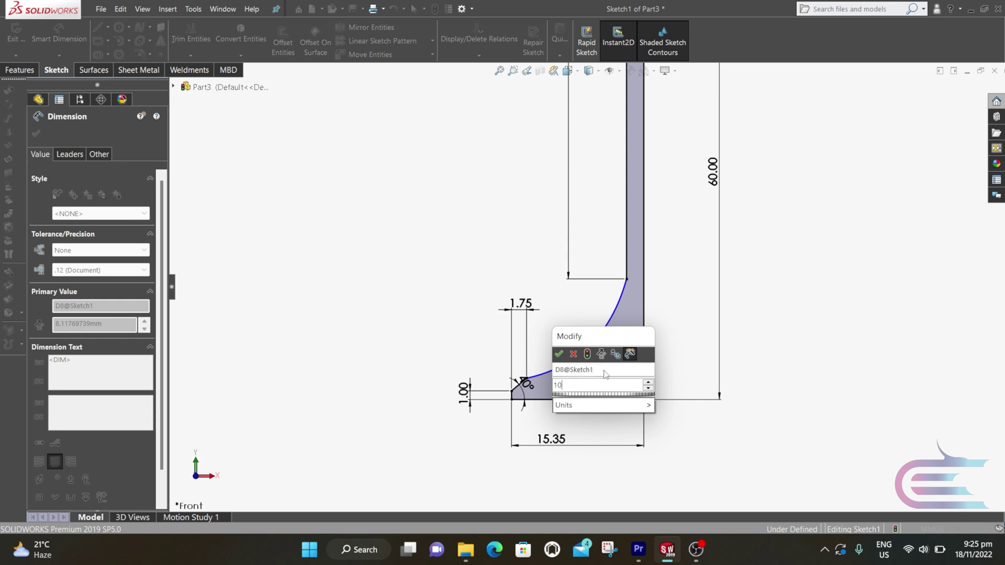
key(Return)
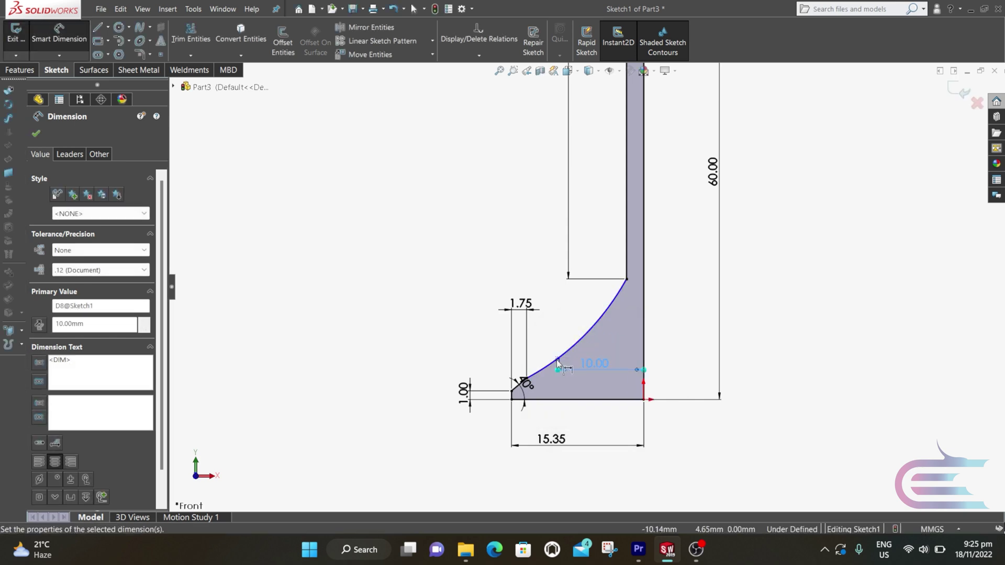
click(559, 360)
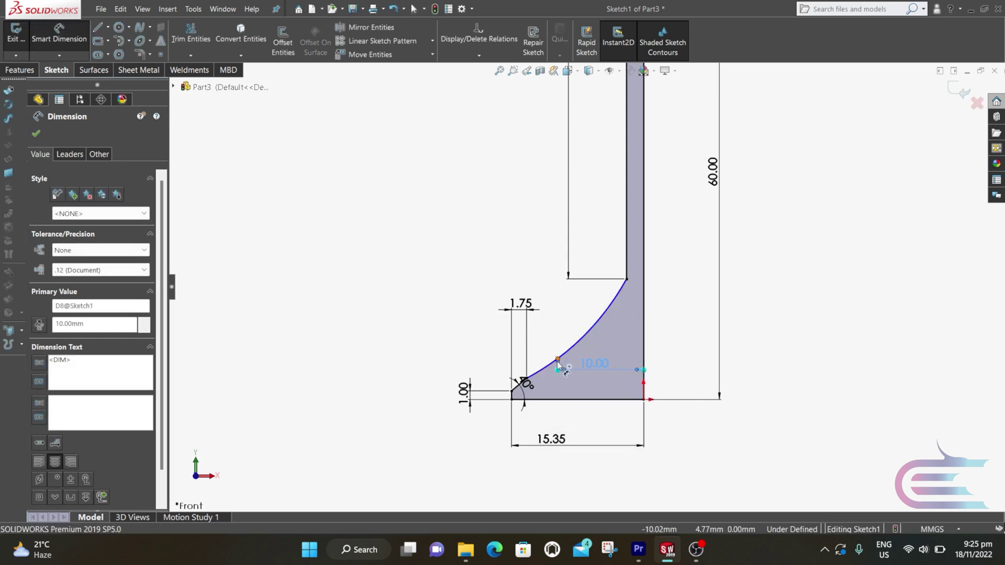
click(568, 400)
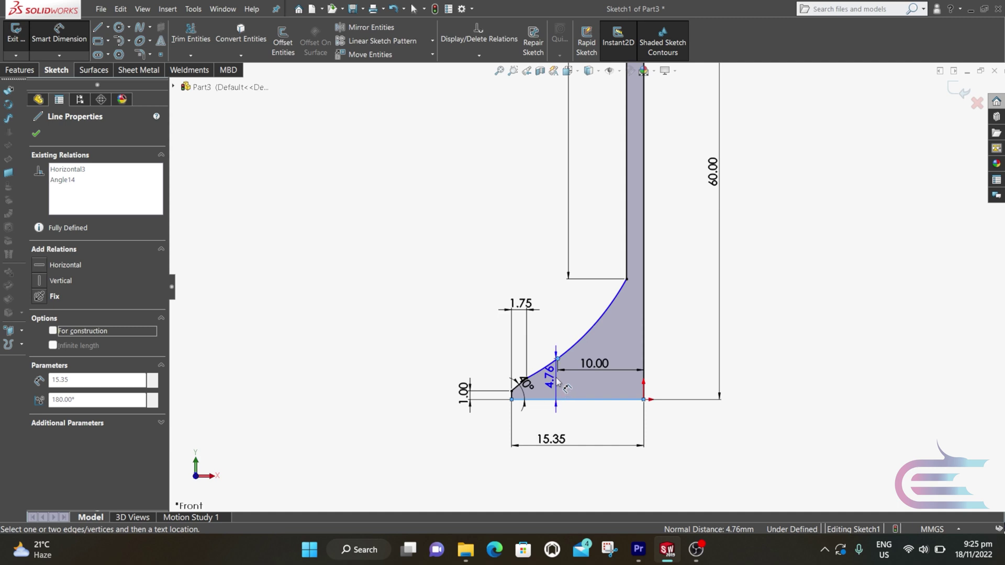
click(550, 379)
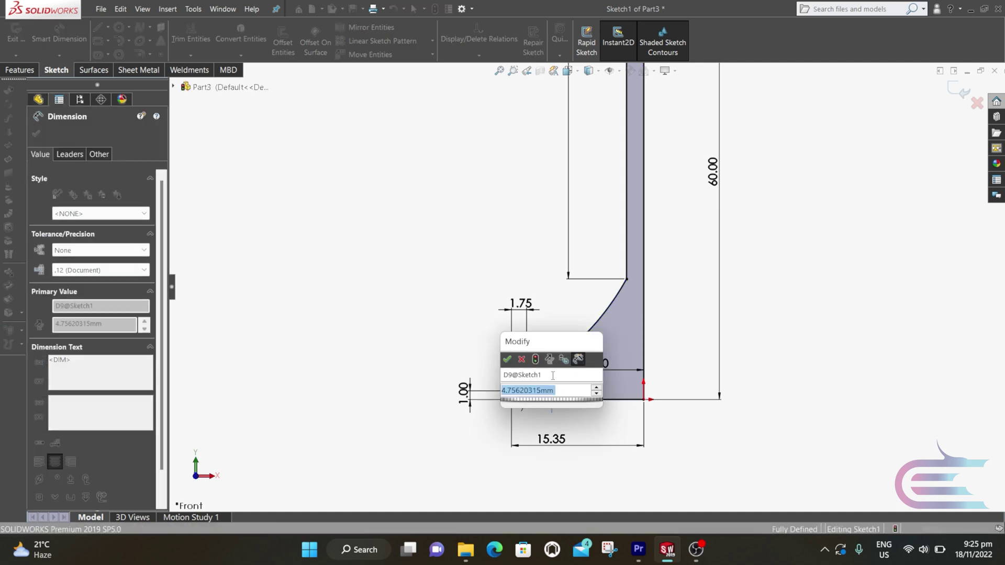
text(3)
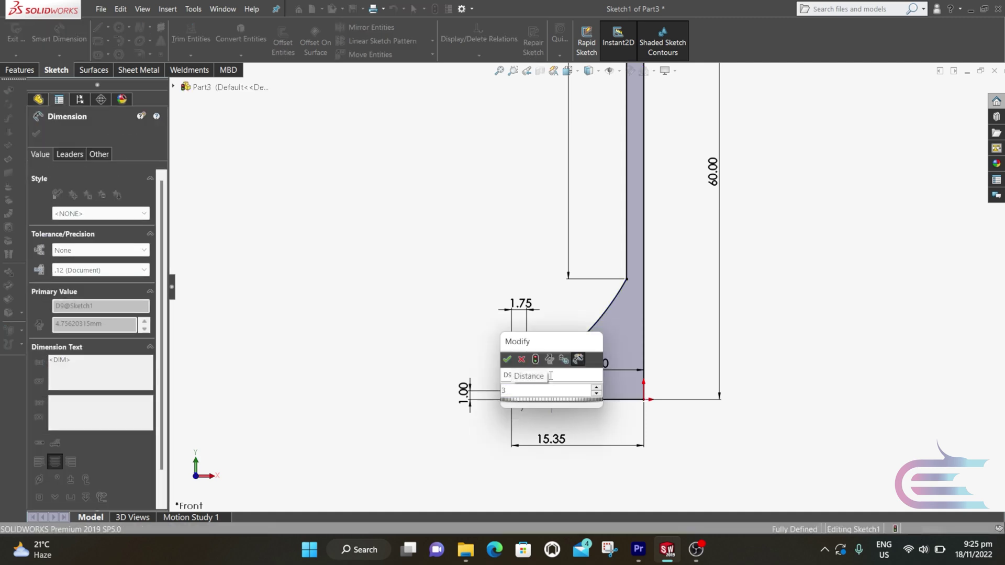
text(.25)
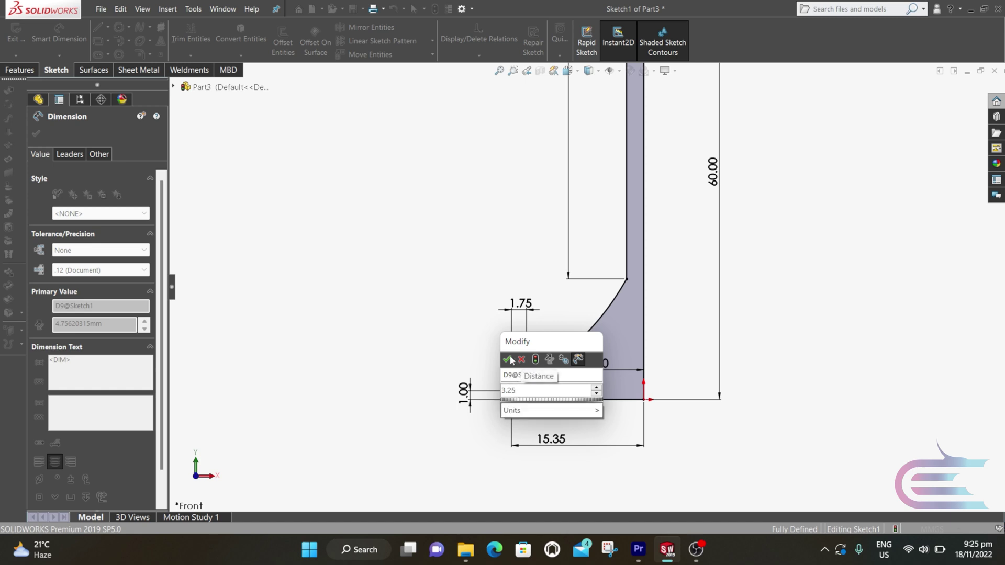
click(507, 359)
scroll(585, 339, up, 1)
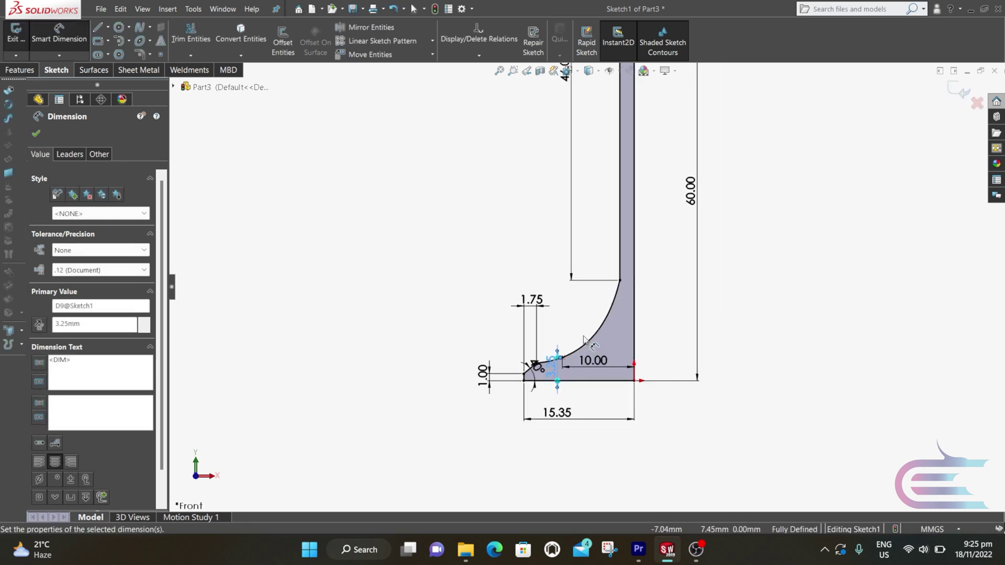
scroll(585, 339, up, 2)
scroll(568, 197, down, 1)
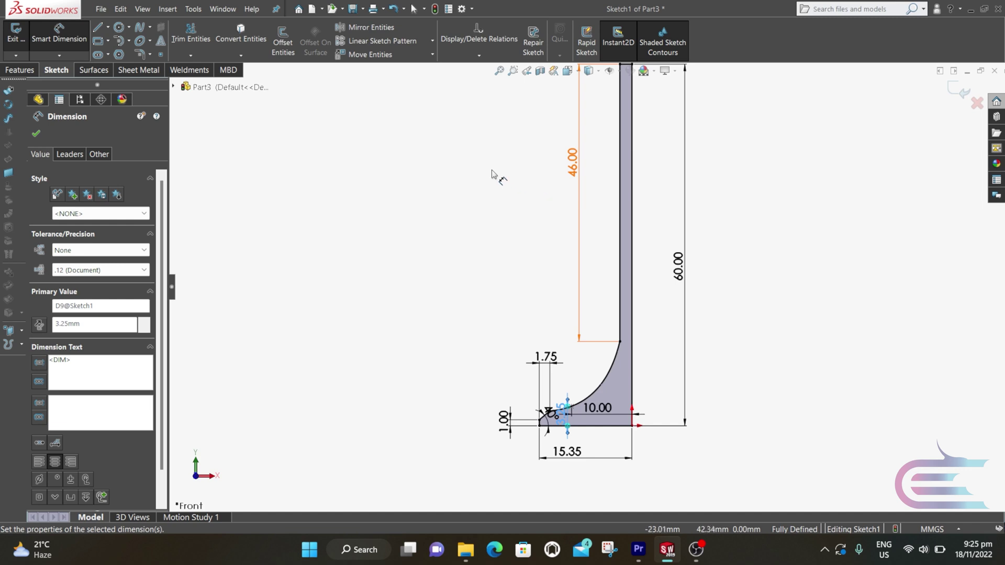
Add a tangent relation between the spline neck and the 46 mm inner stem line
click(36, 134)
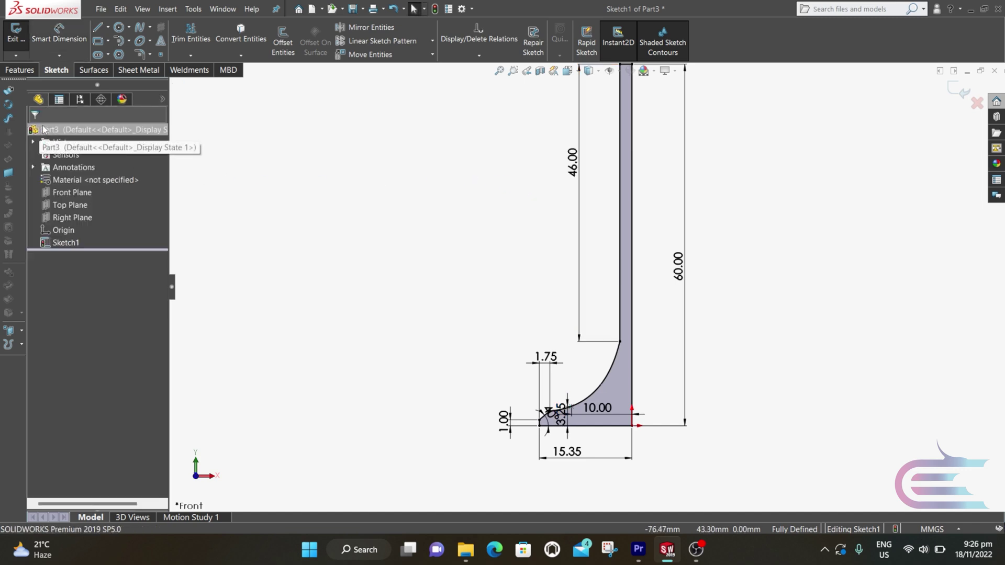
click(619, 320)
ctrl+click(614, 361)
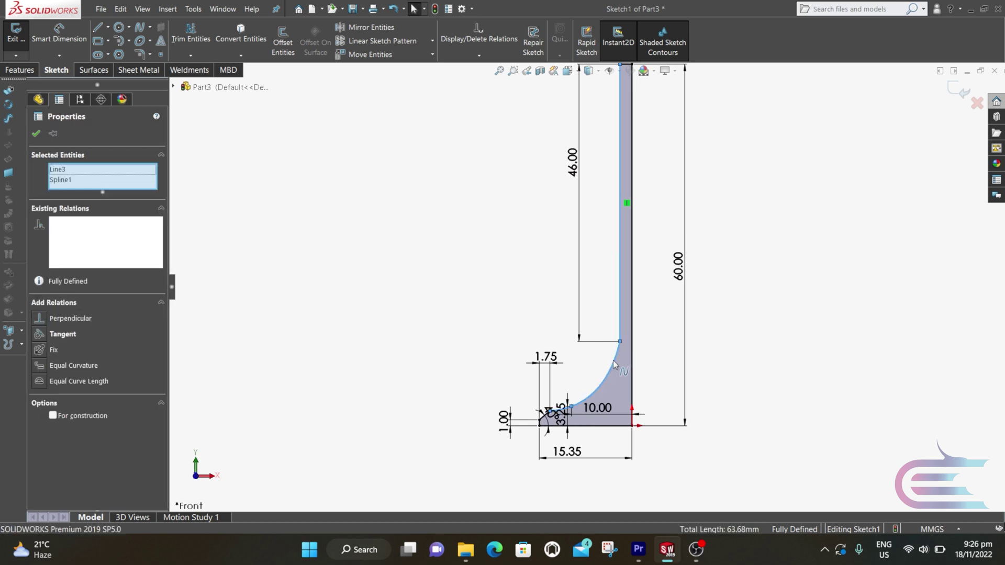
click(40, 334)
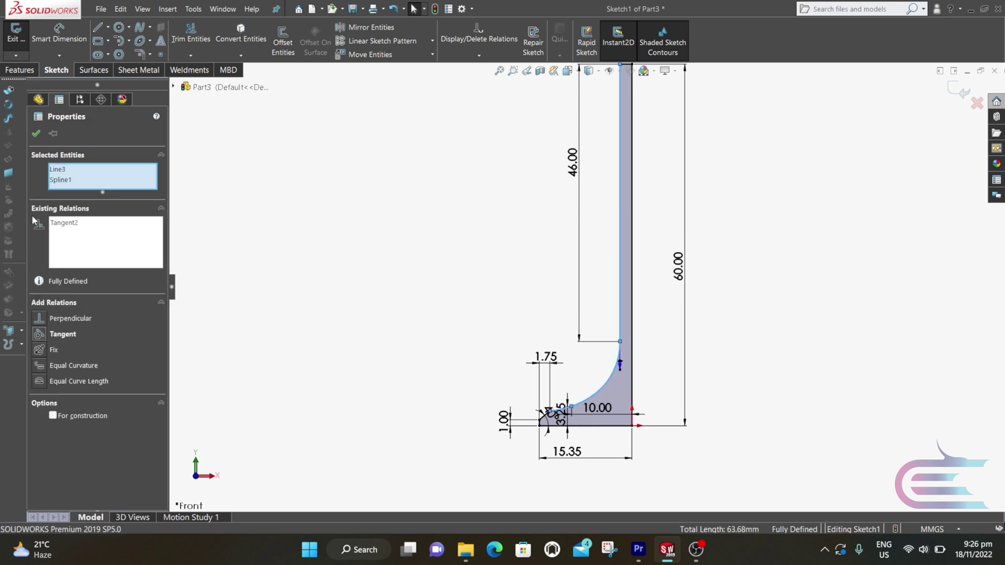
click(35, 134)
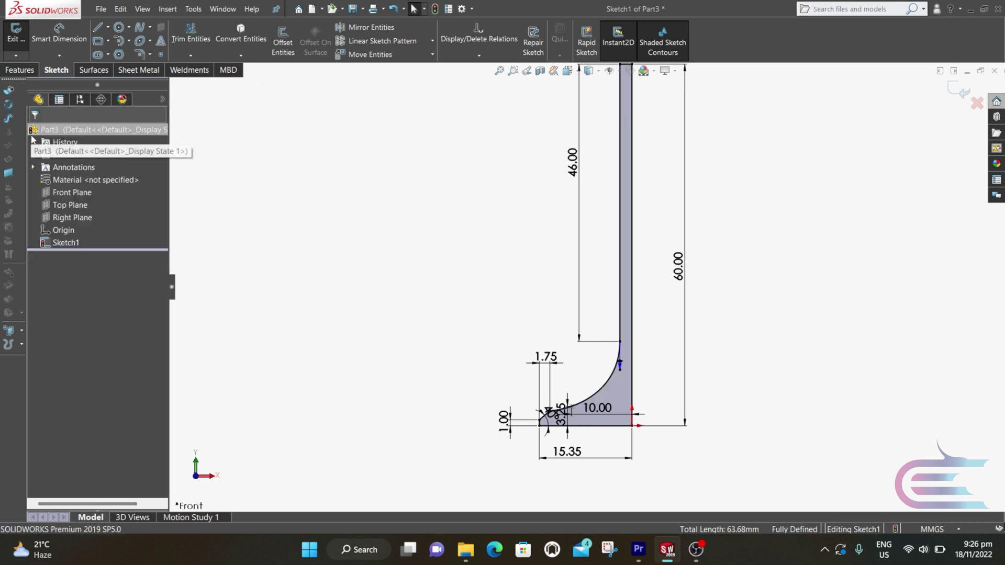
Revolve the sketch 360° about the vertical stem line to create Revolve1
key(z)
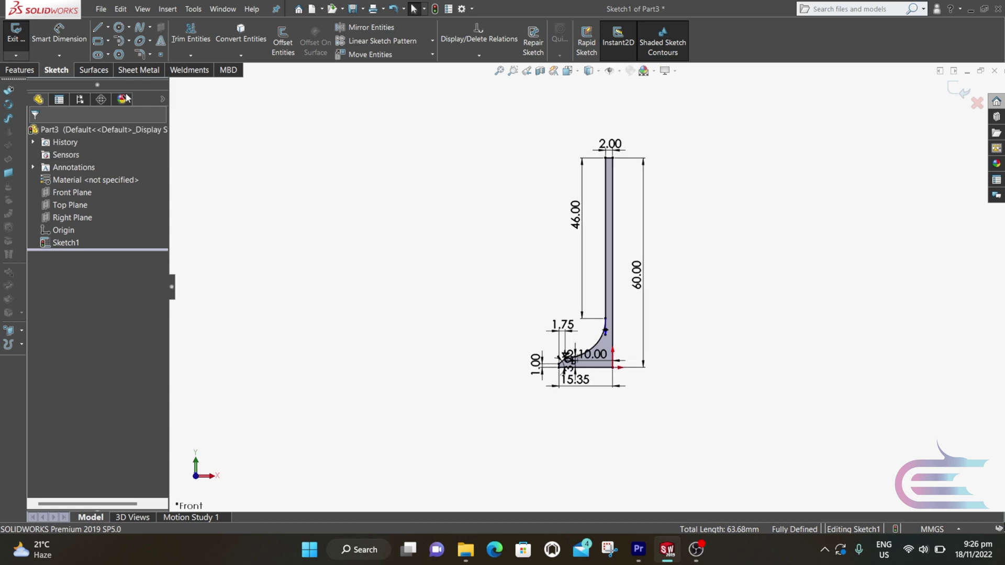
click(19, 69)
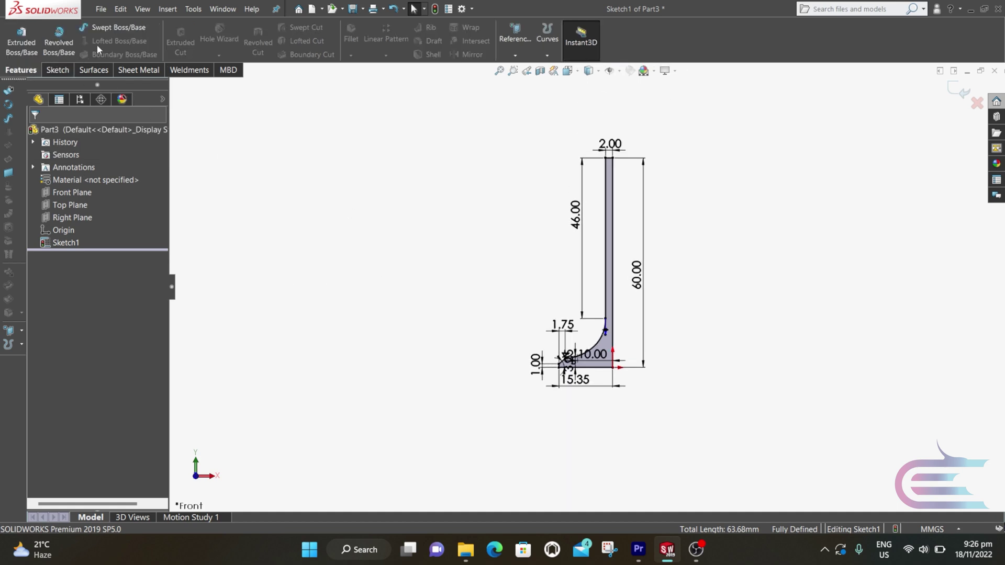
click(60, 39)
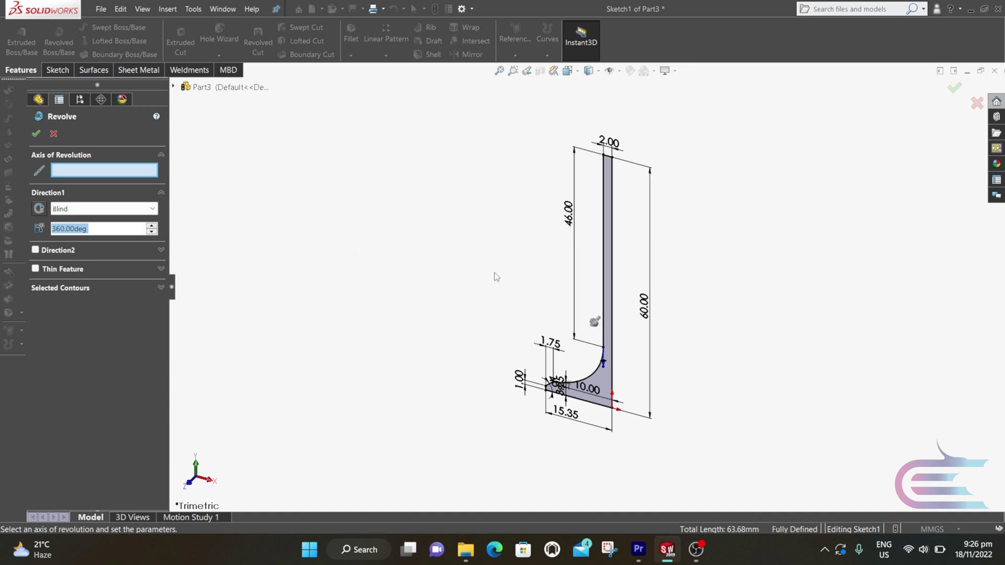
click(613, 258)
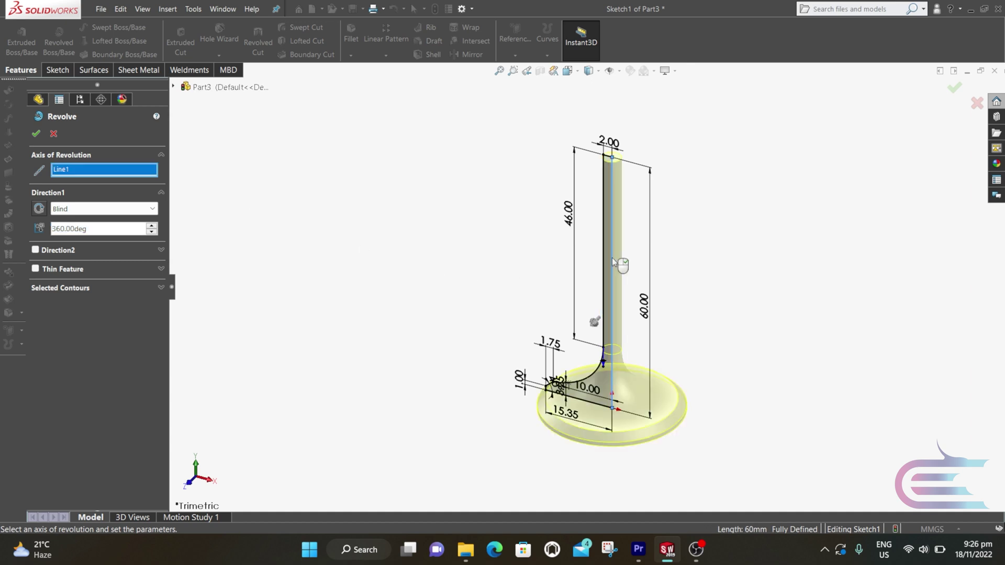
click(35, 133)
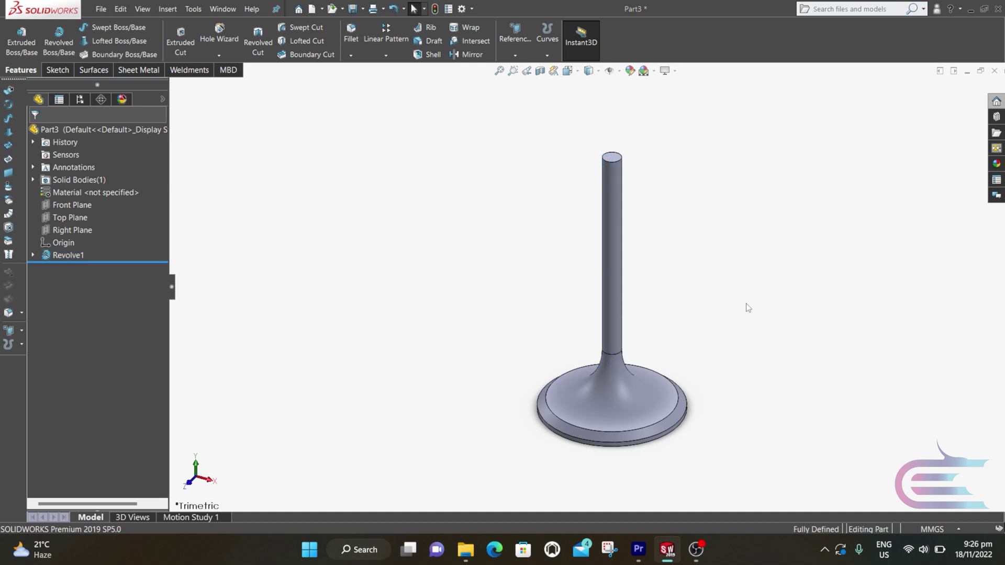
Apply cast titanium from Appearances > Metal > Titanium to the valve body
click(996, 163)
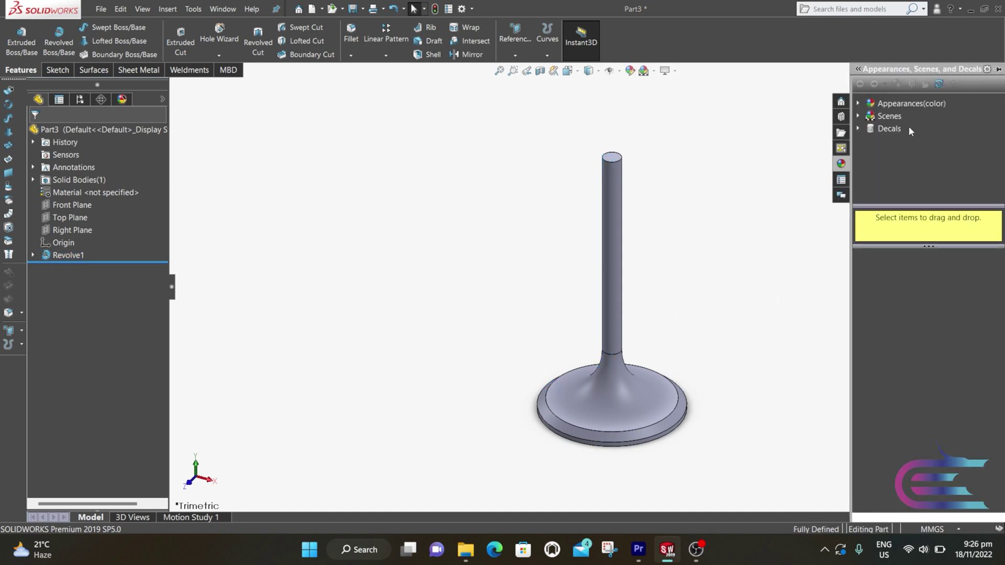
click(857, 103)
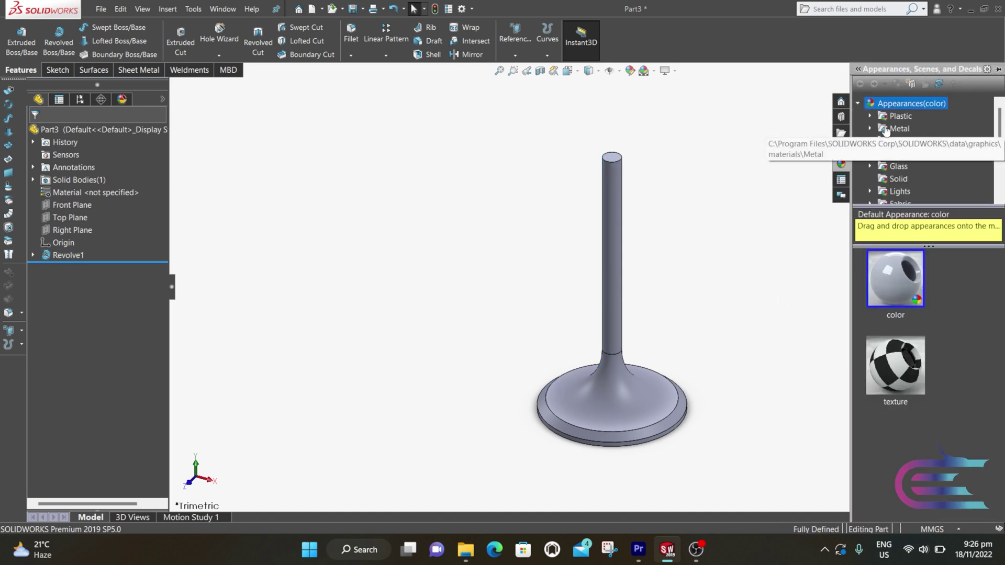
click(886, 130)
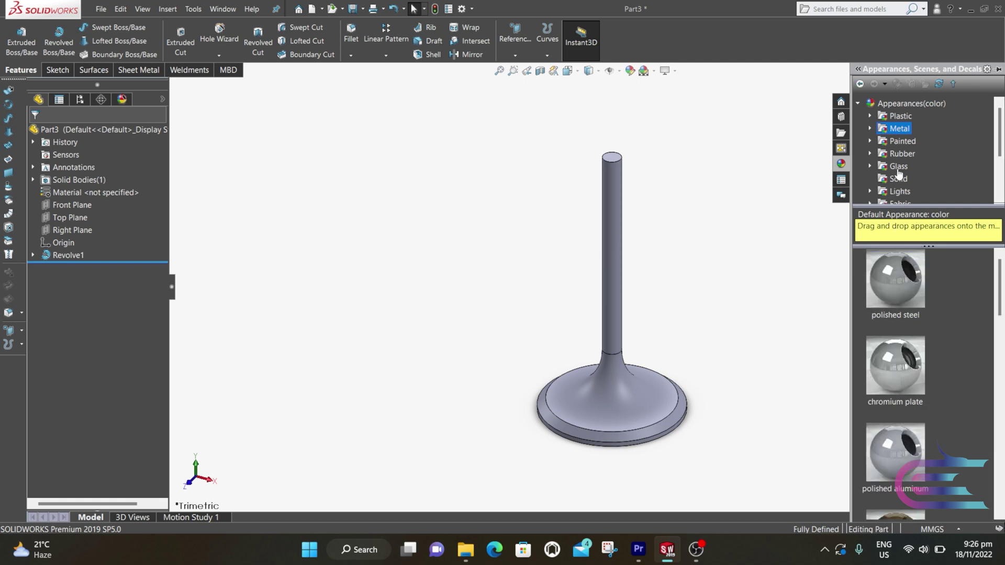
scroll(898, 173, down, 2)
scroll(953, 142, up, 3)
click(872, 129)
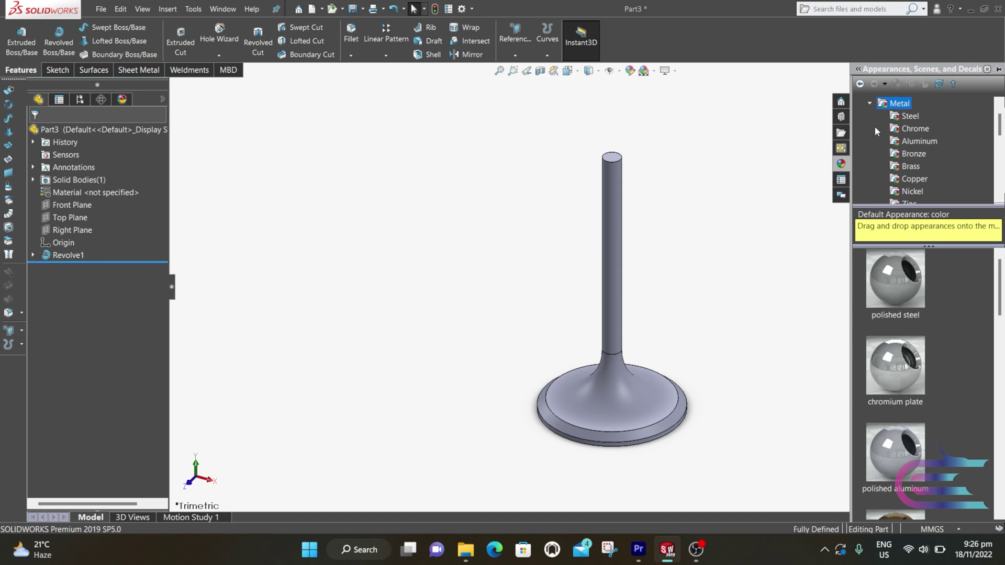
scroll(903, 144, down, 3)
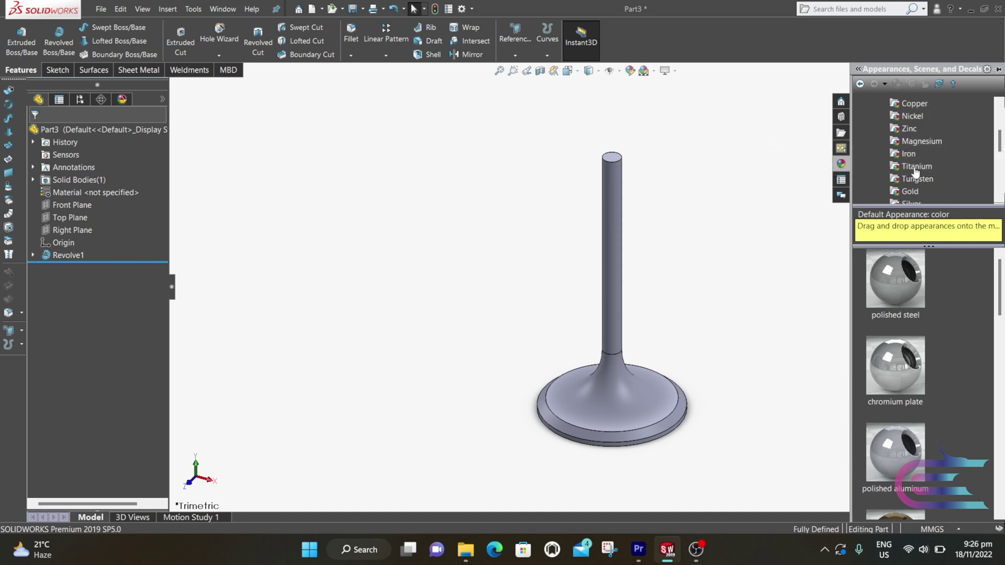
click(913, 166)
scroll(953, 340, down, 1)
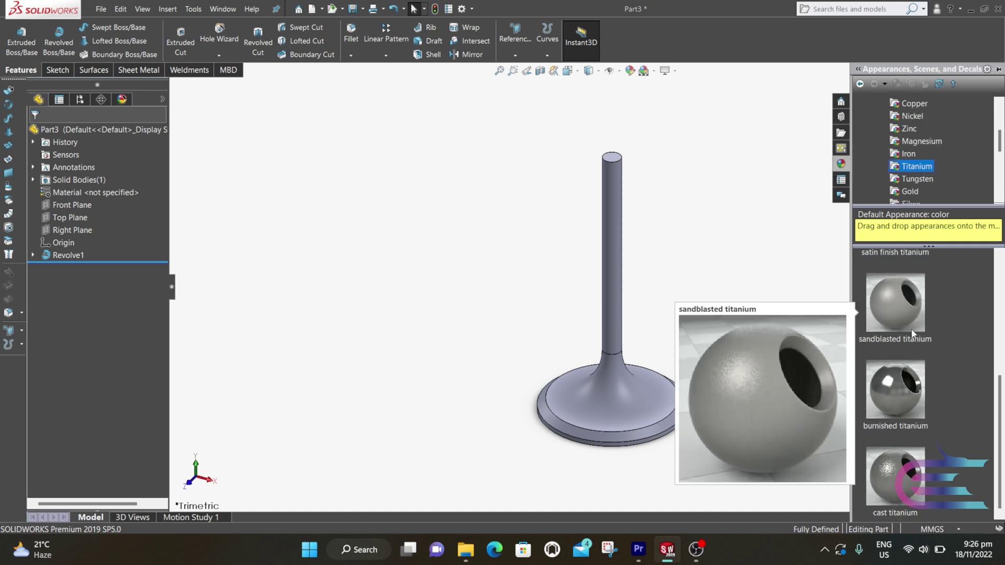
scroll(922, 303, up, 3)
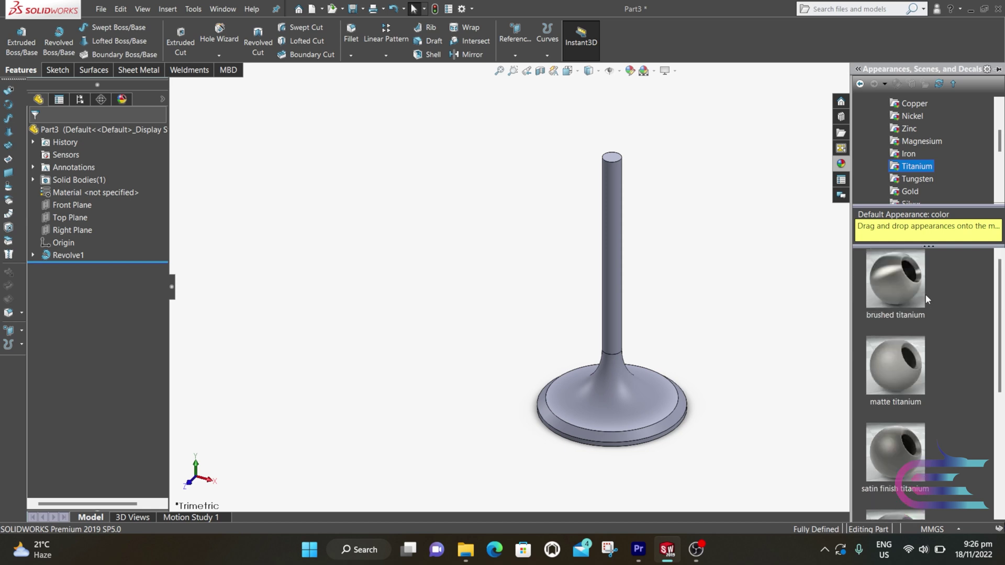
scroll(926, 295, down, 3)
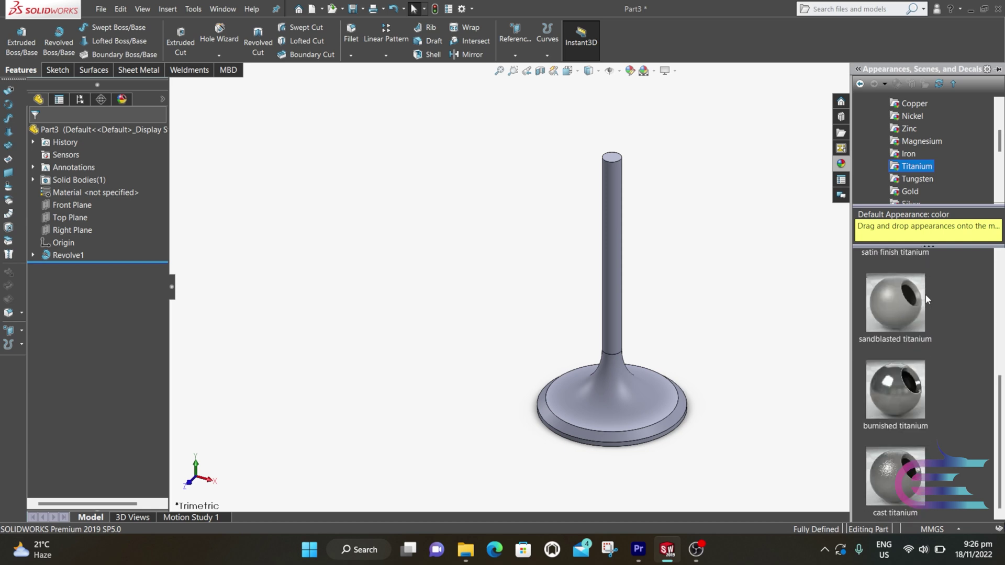
double_click(915, 478)
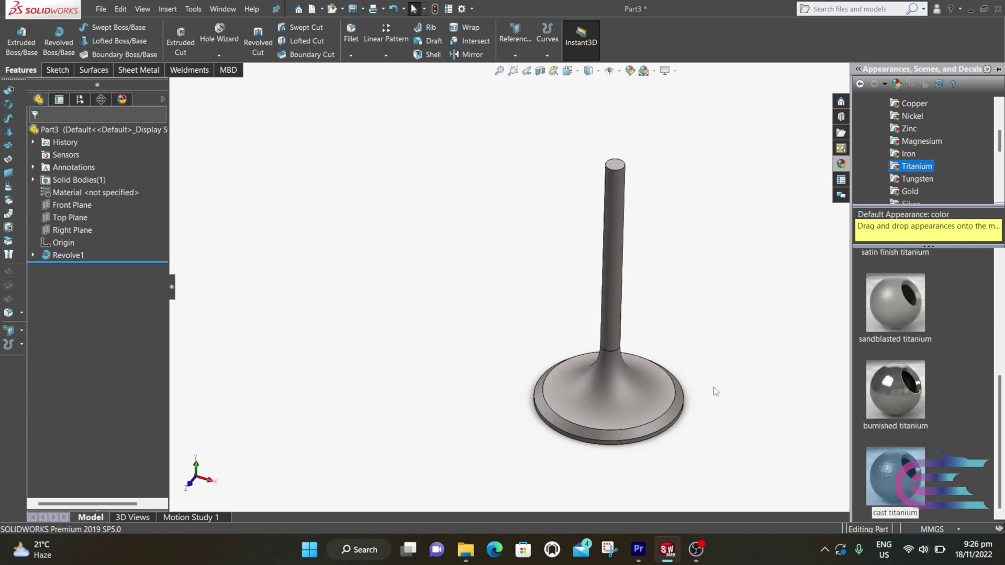
click(741, 338)
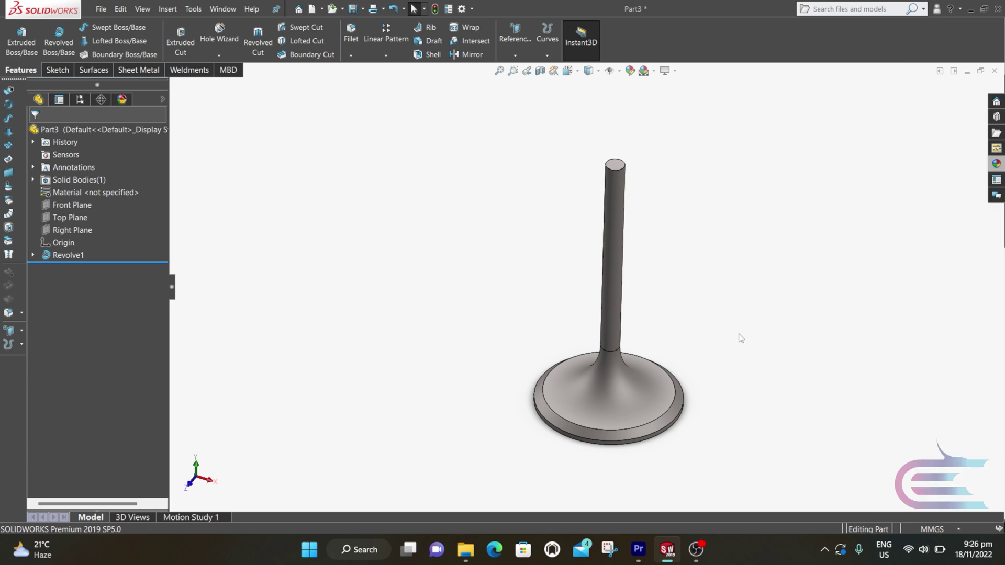
Save the part as '8.intake valve' in the Desktop's i4 wizard folder
click(103, 10)
click(131, 142)
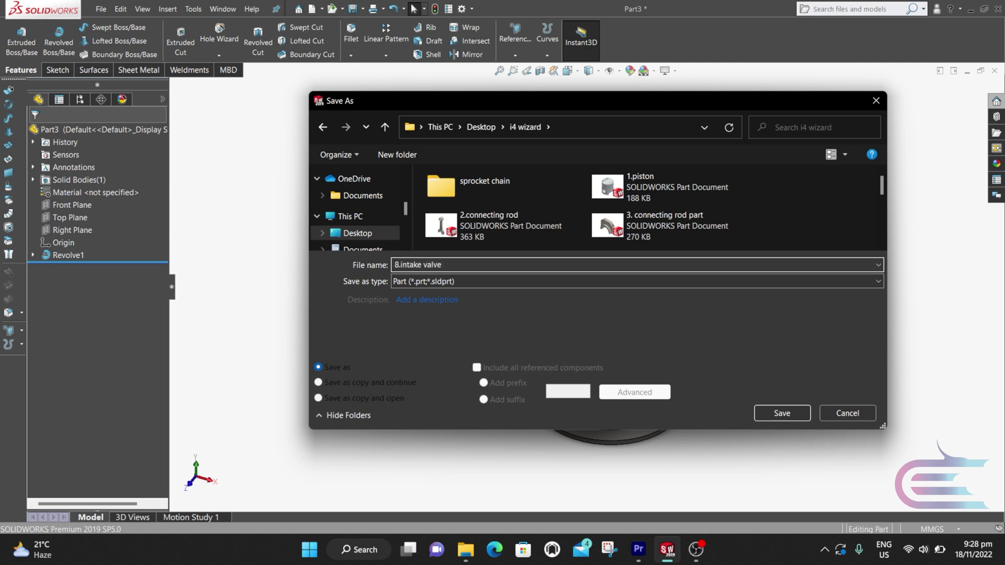
key(Return)
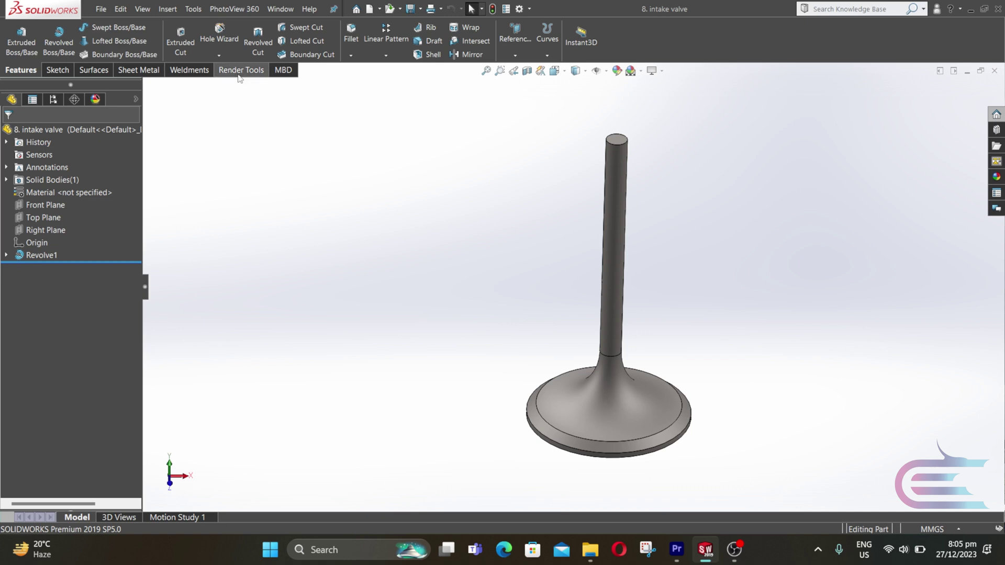
Turn on the Integrated Preview render and apply polished nickel from Metal > Nickel
click(240, 72)
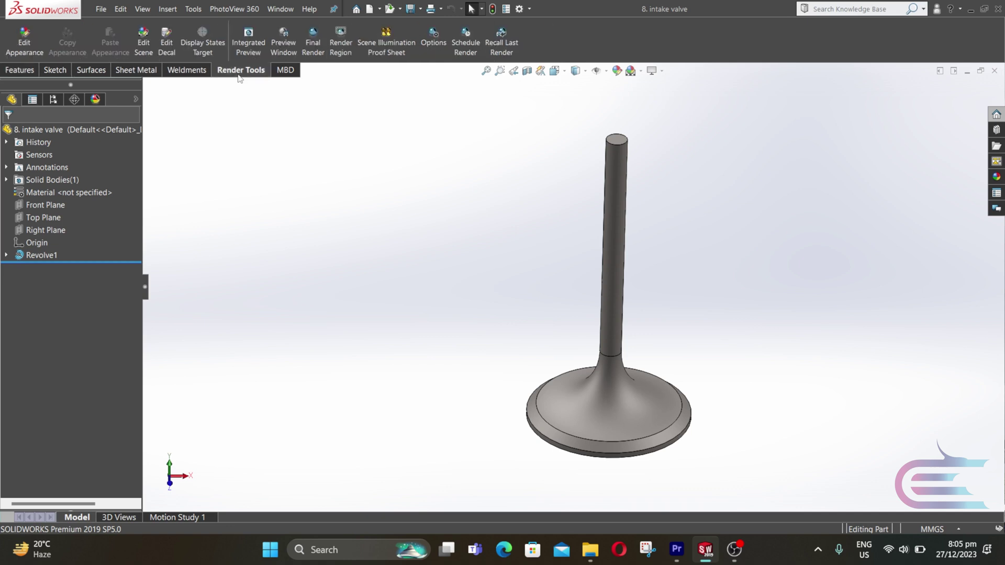
click(244, 45)
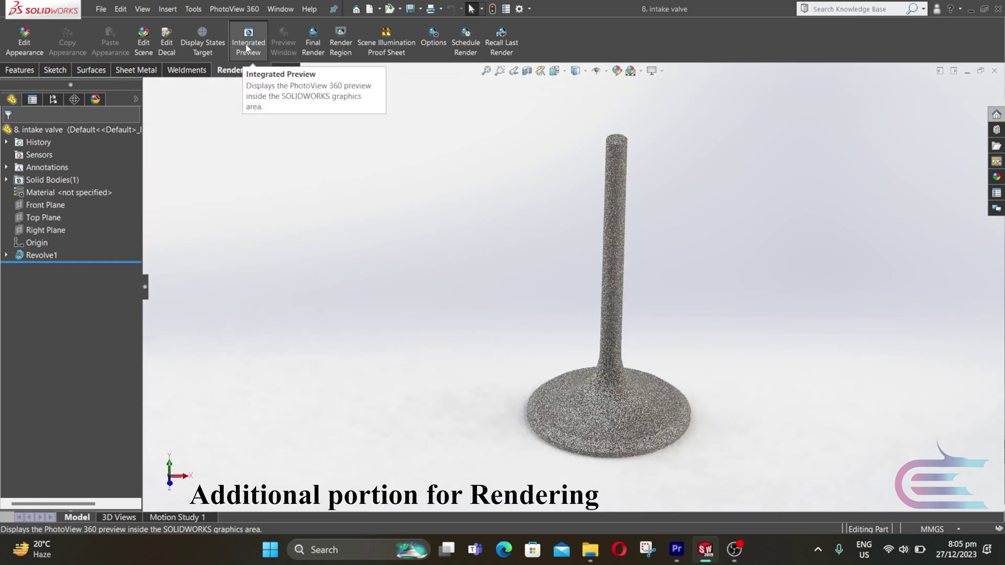
click(996, 176)
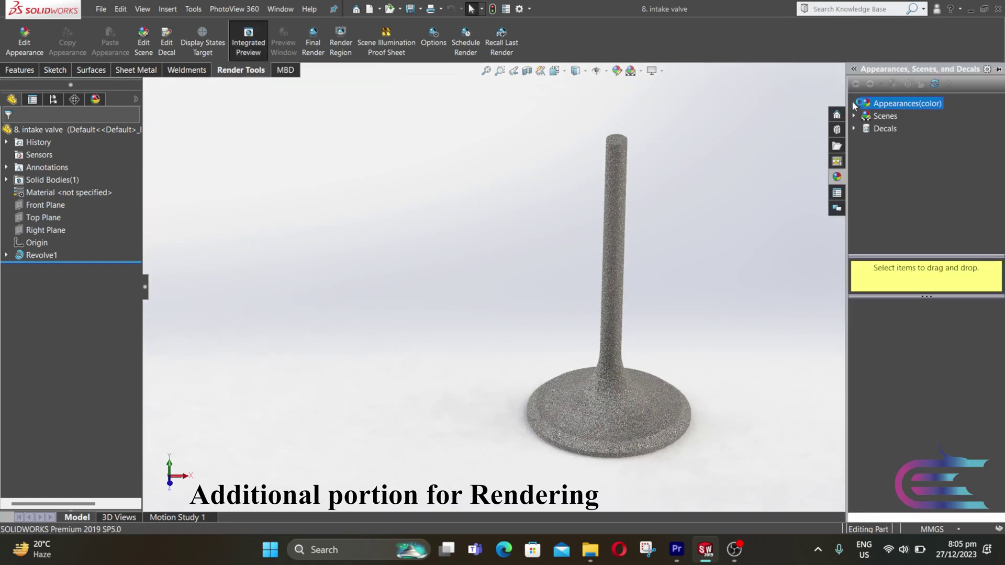
click(867, 129)
click(908, 191)
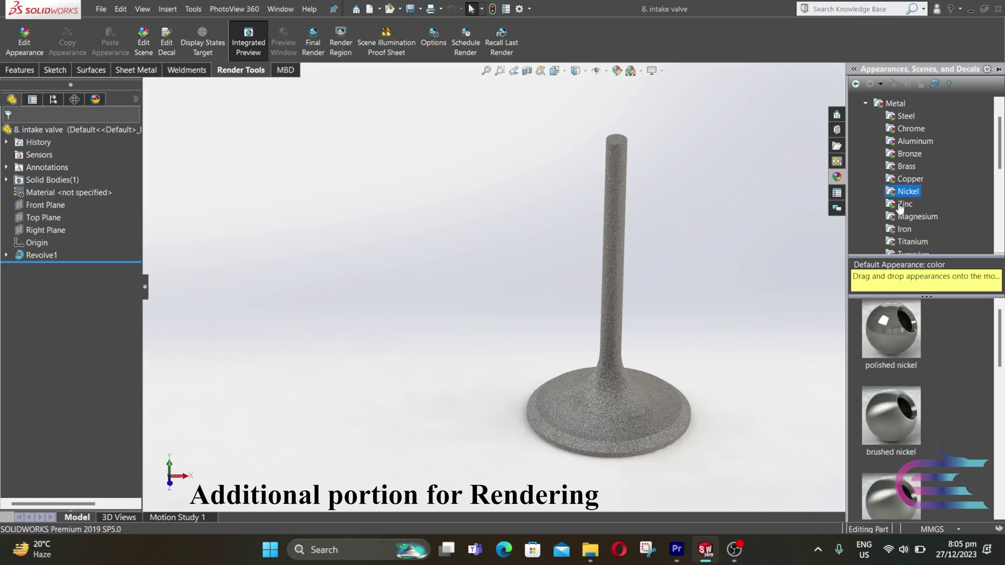
double_click(892, 329)
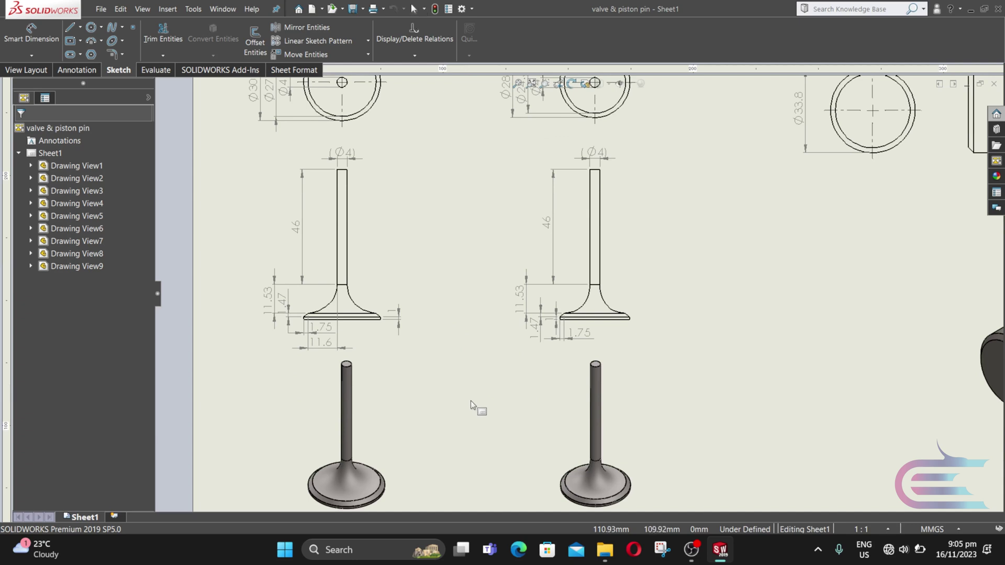
Pan and zoom across the Engine Components sheet, then start a new document from File > New
middle_drag(470, 400, 461, 352)
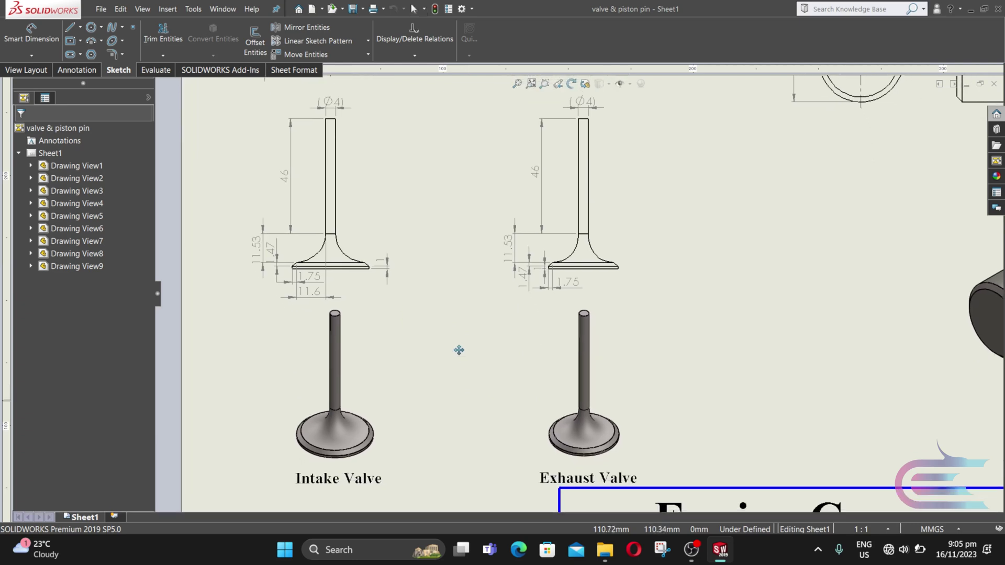
scroll(746, 291, up, 2)
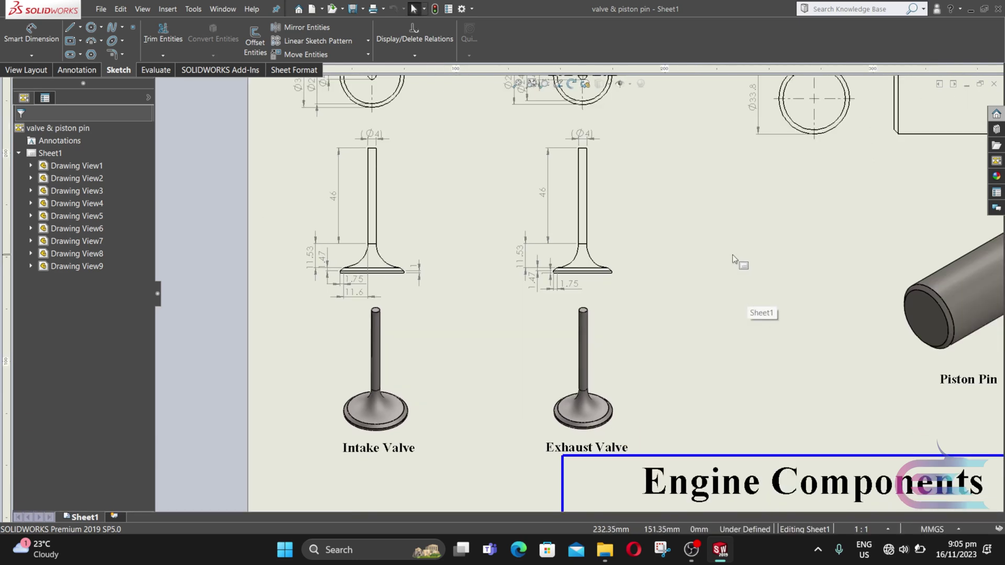
scroll(733, 254, up, 2)
mouse_move(724, 236)
middle_down()
mouse_move(718, 249)
mouse_move(608, 262)
middle_up()
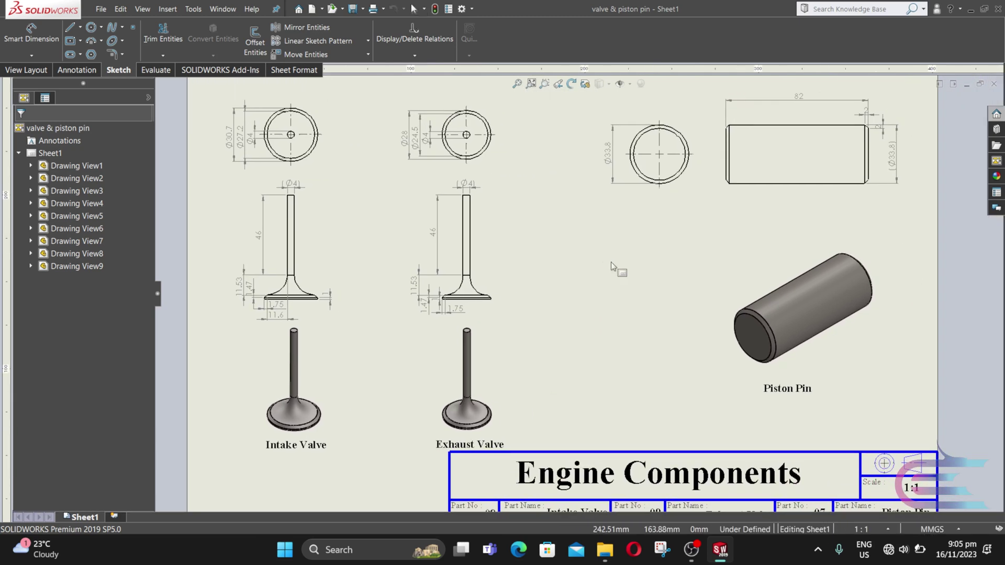
click(102, 12)
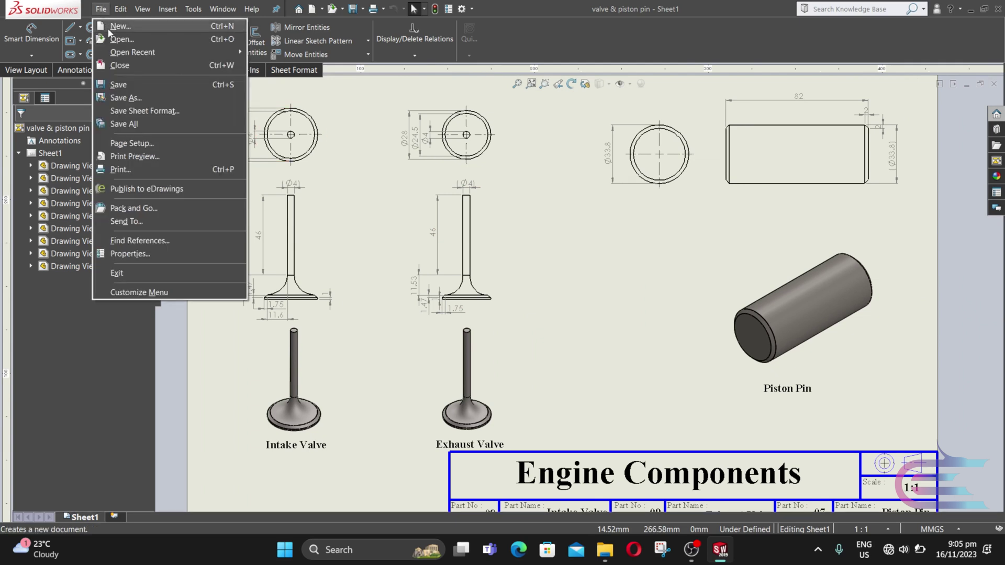
click(113, 24)
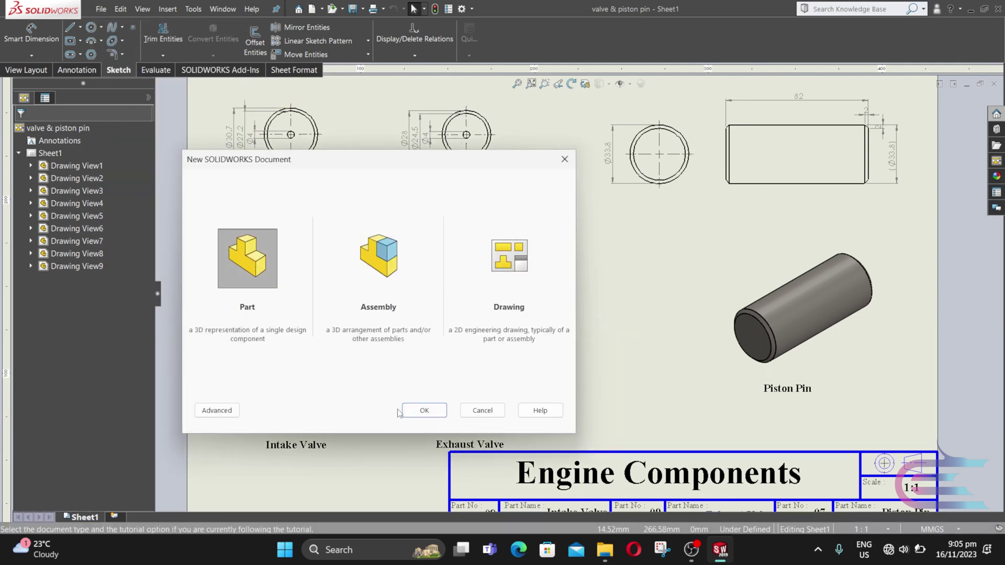
Create a new part and start a sketch on the Front Plane, viewed normal to it
click(422, 411)
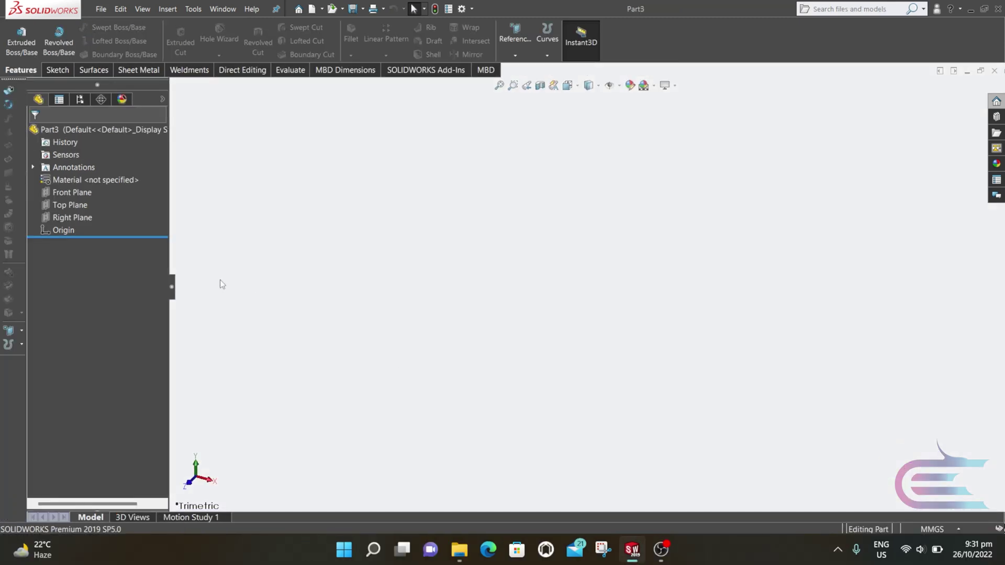
right_click(70, 195)
click(121, 176)
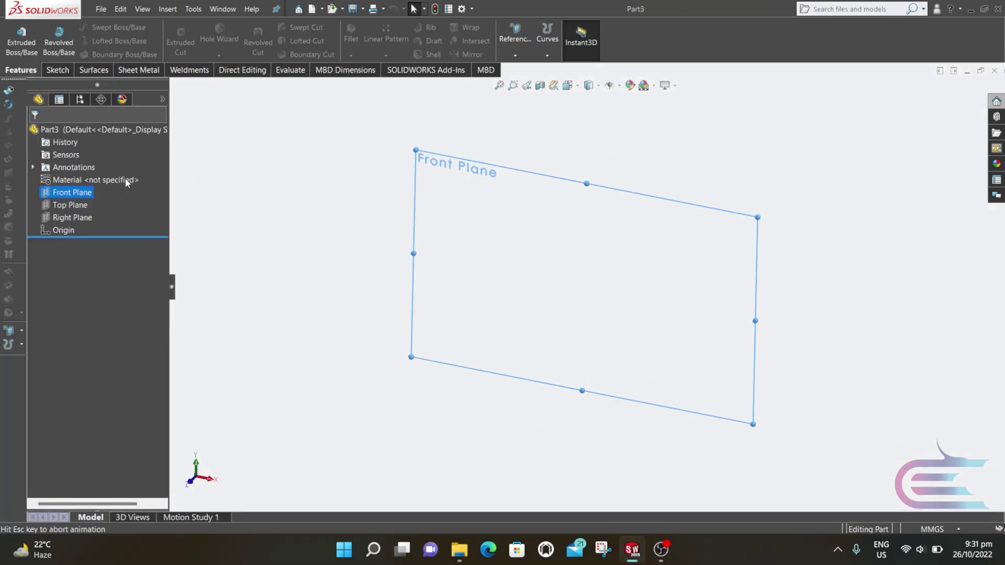
right_click(86, 195)
click(94, 175)
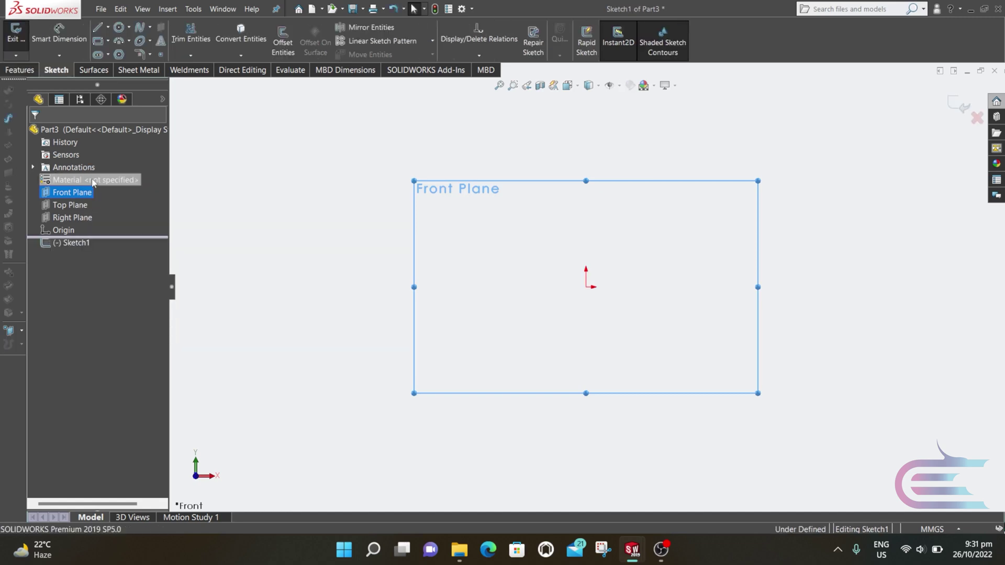
Draw the stem outline: a tall vertical line from the origin, a short top edge, and a left side partway down
click(97, 29)
scroll(605, 154, down, 3)
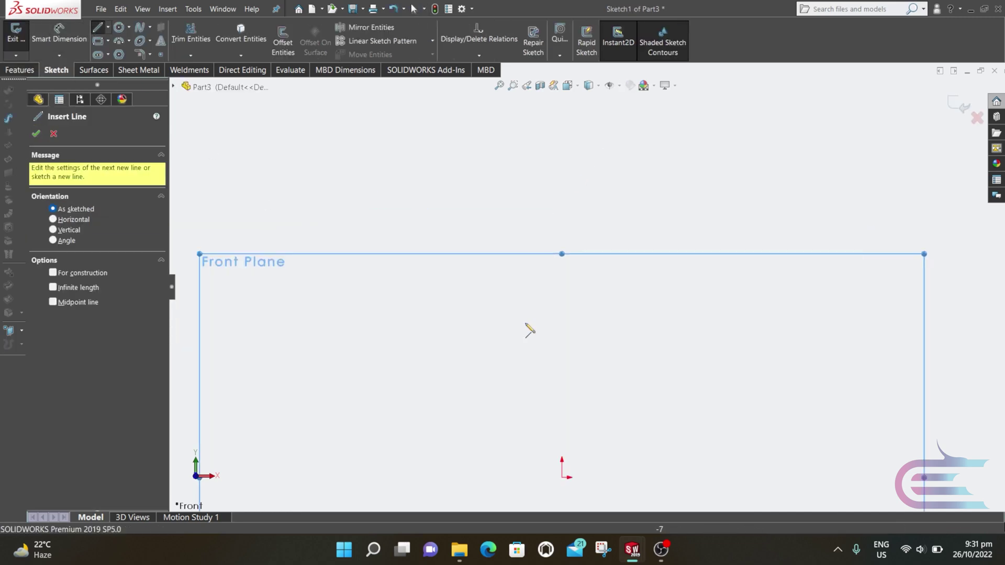
click(562, 478)
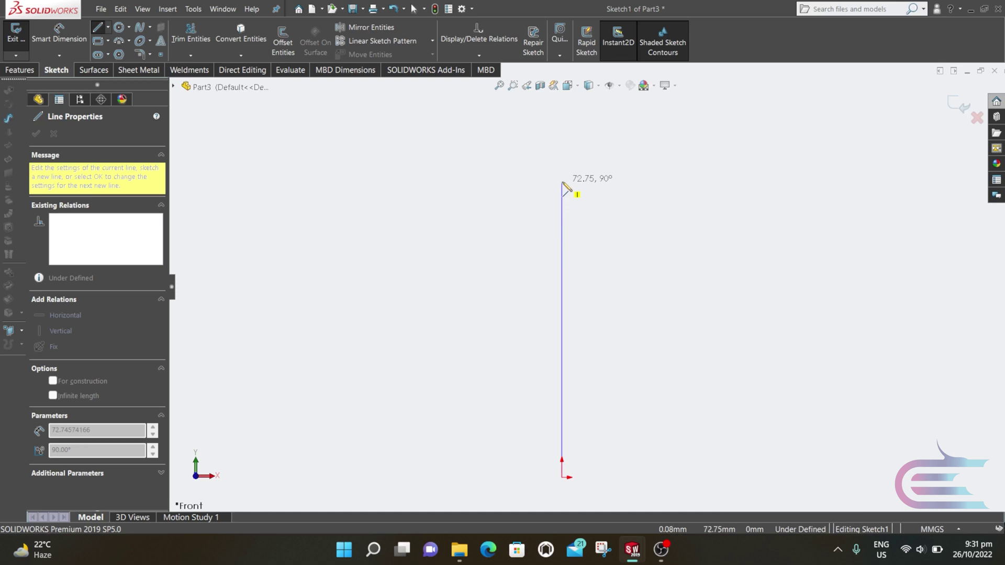
click(562, 217)
click(541, 217)
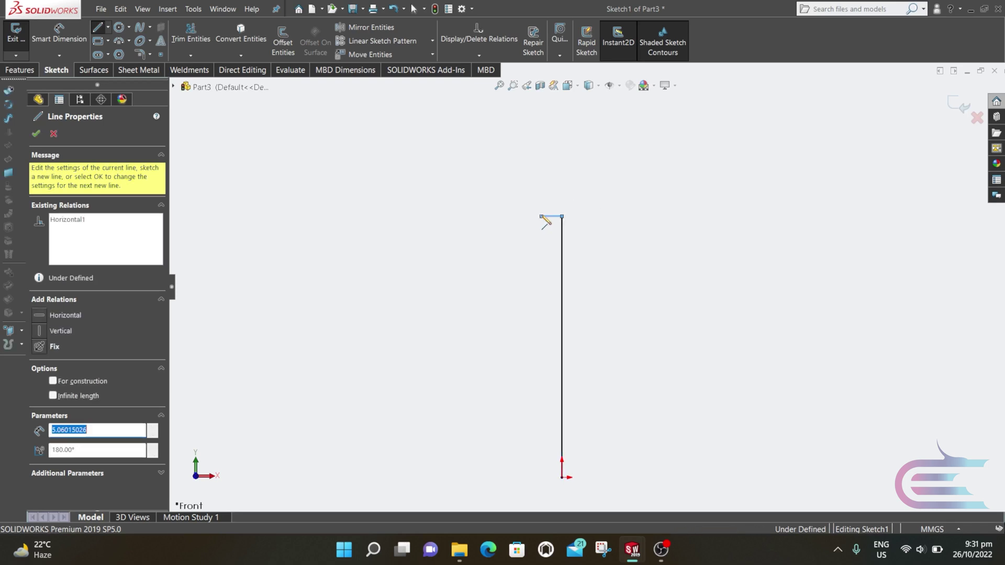
click(541, 388)
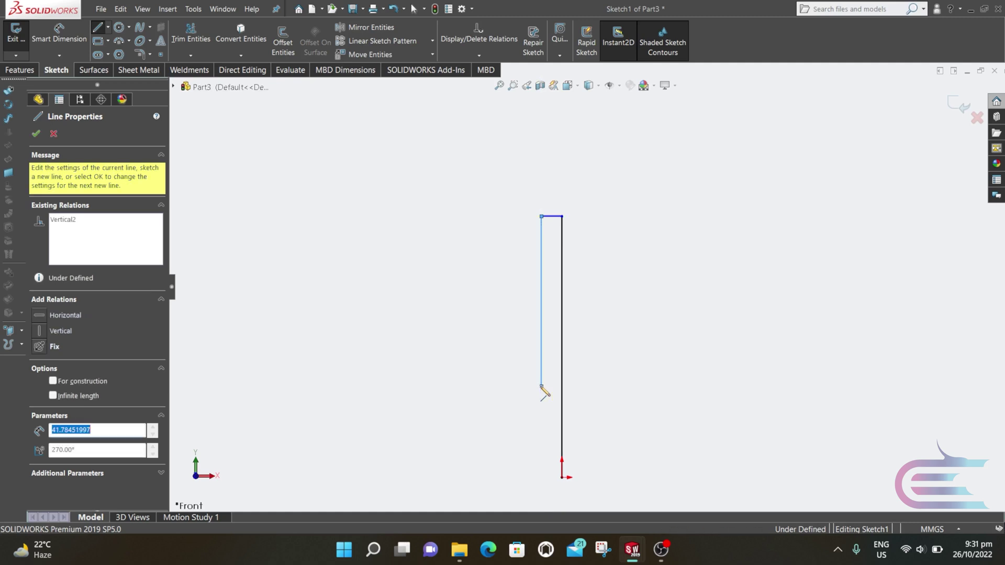
key(Escape)
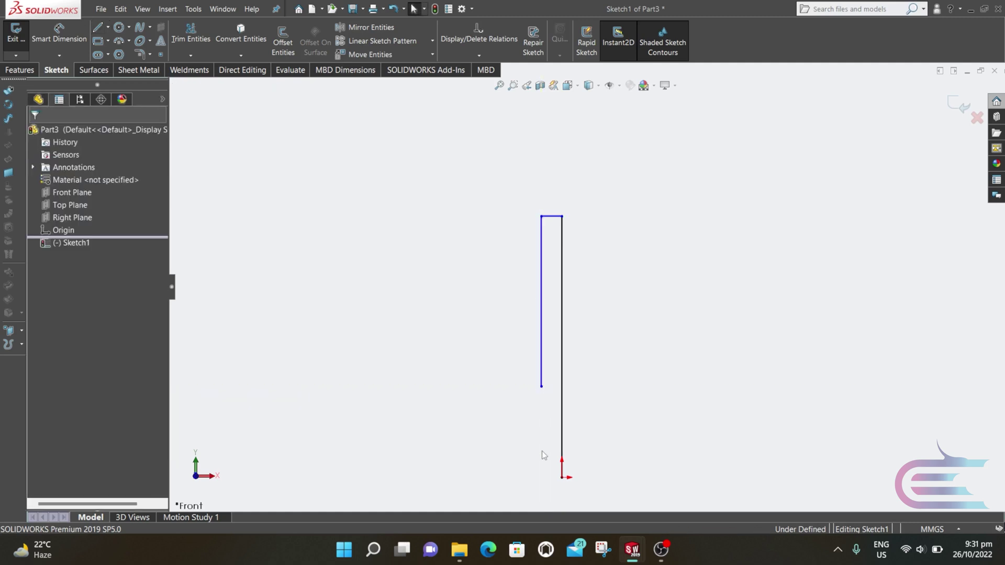
key(l)
click(562, 478)
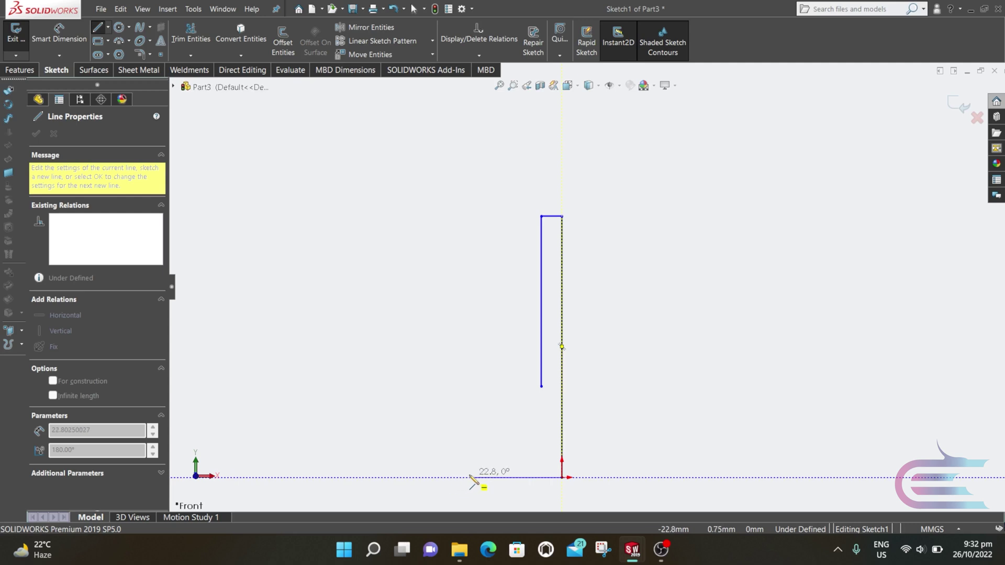
Draw the bottom edge left from the origin, a short vertical step, and the angled chamfer line
click(498, 477)
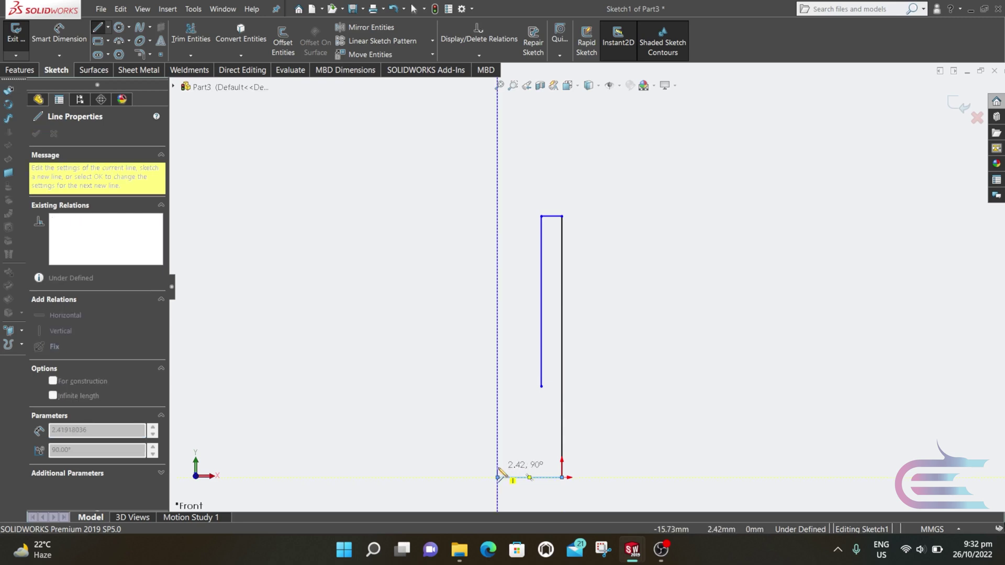
click(498, 466)
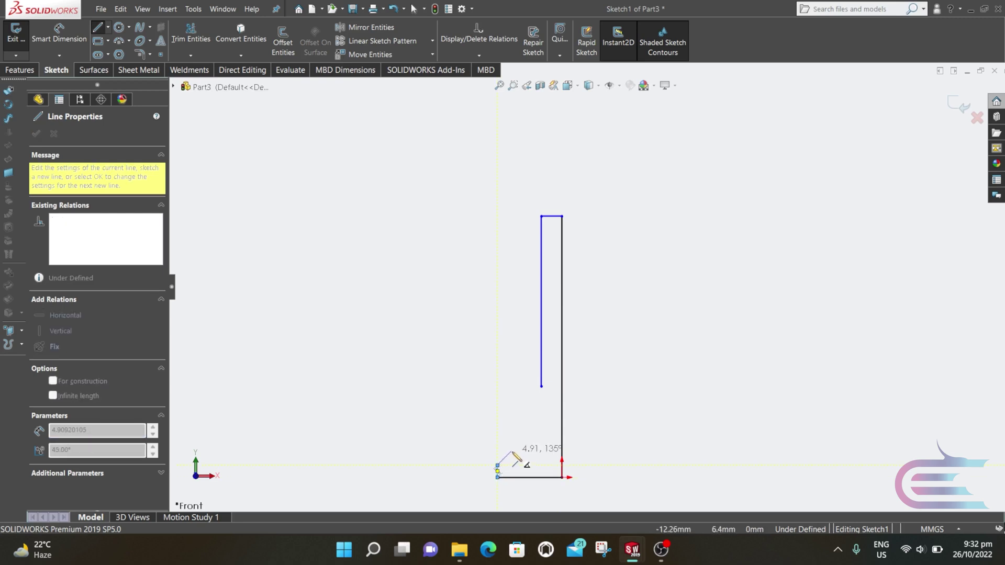
click(512, 452)
key(Escape)
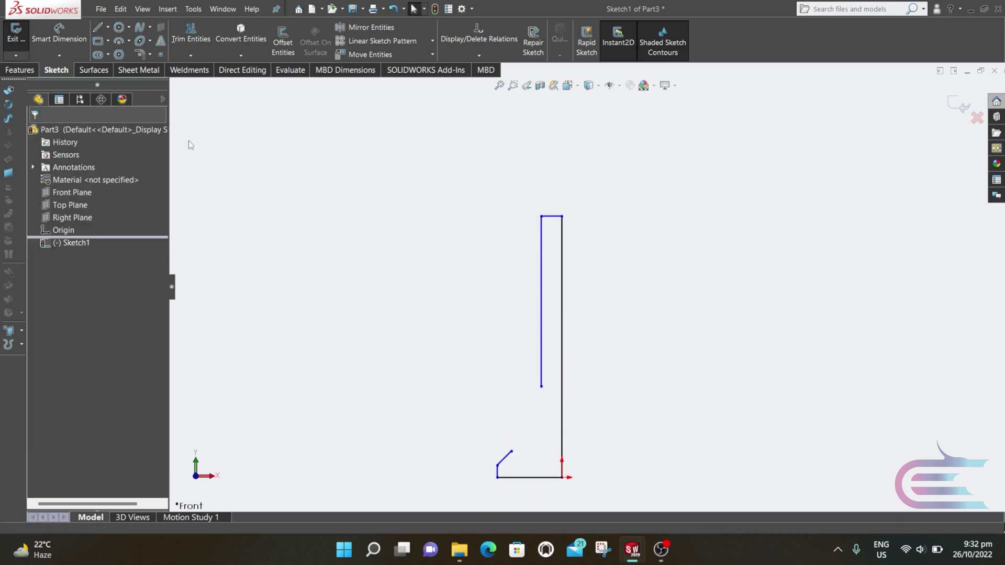
Add a spline from the stem's bottom end to the chamfer end, closing the half-profile
click(542, 387)
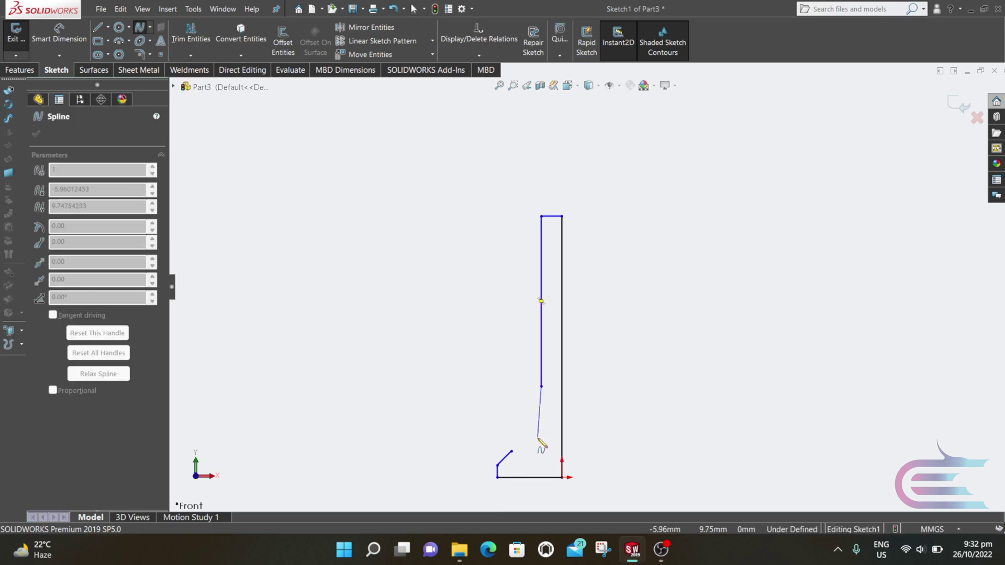
click(538, 438)
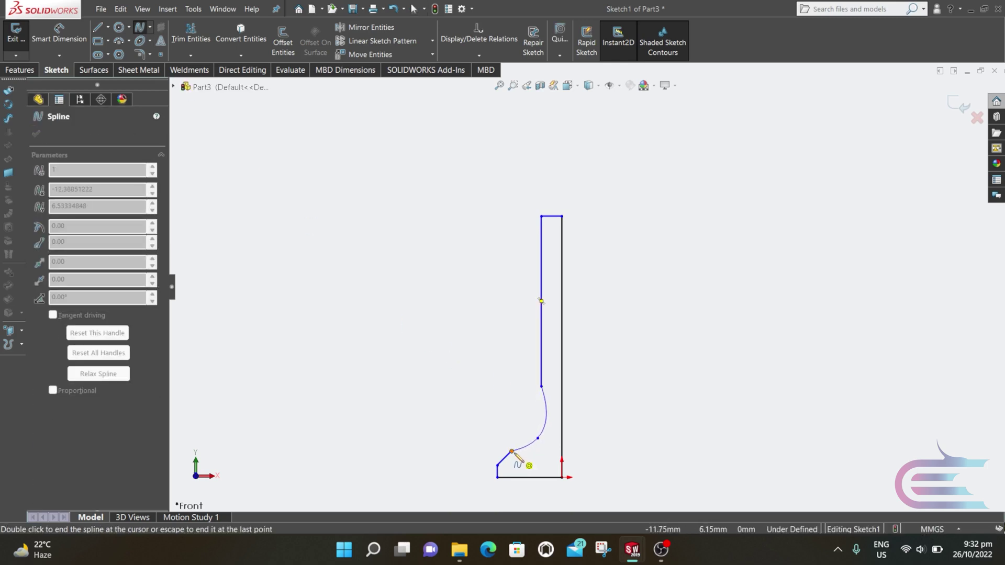
double_click(511, 452)
key(Escape)
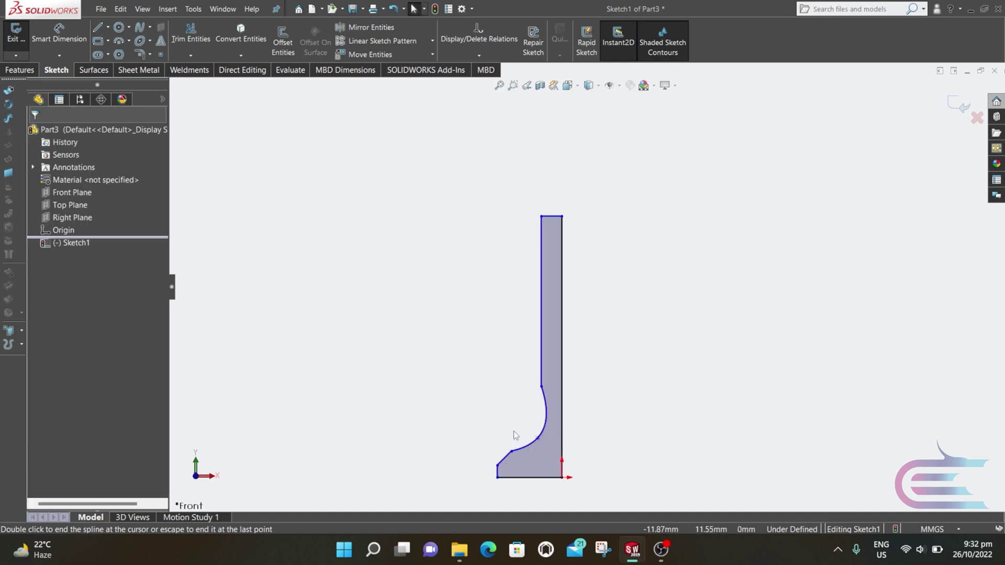
click(59, 34)
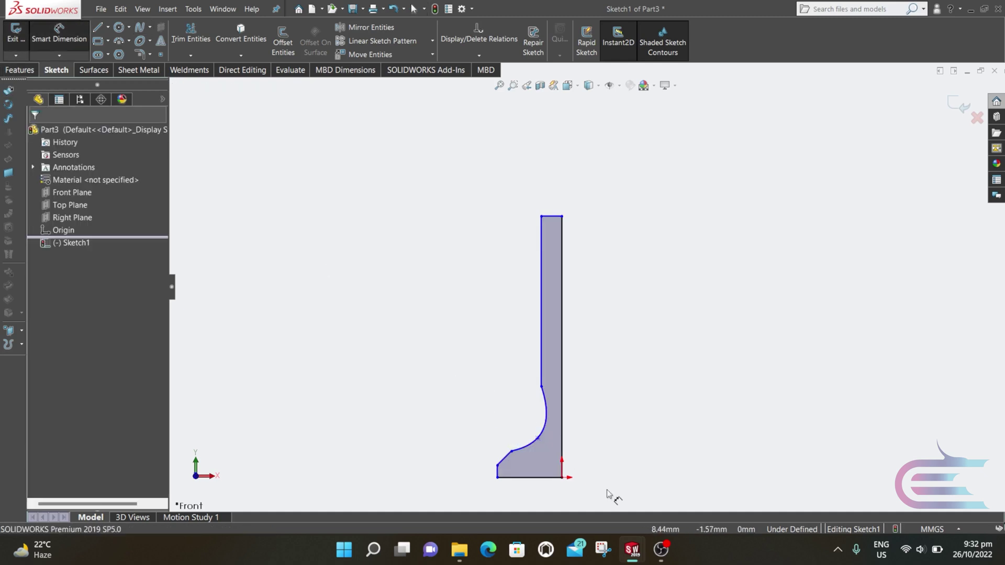
Dimension the overall height to 60 mm and the left stem line to 46 mm
click(562, 387)
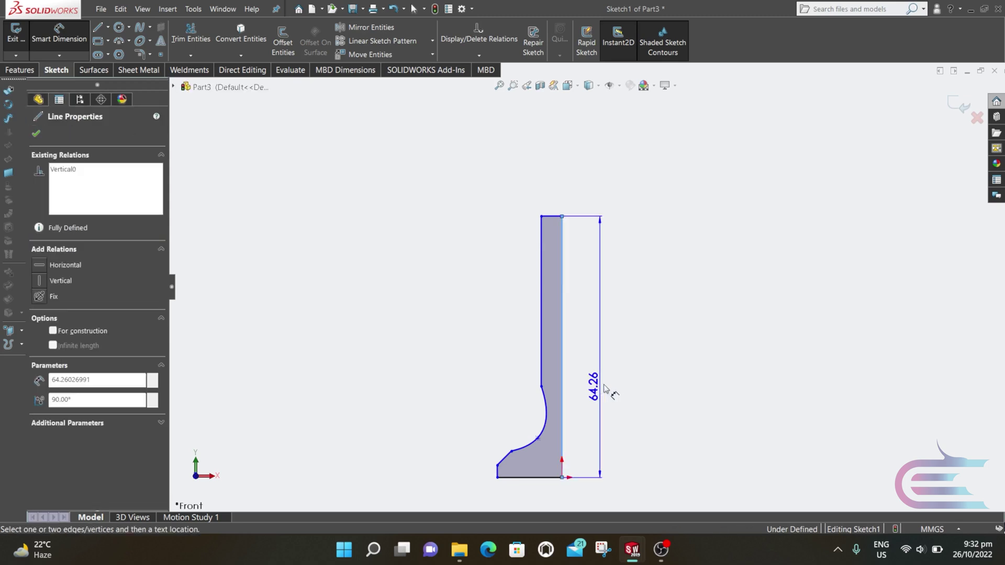
click(609, 386)
text(6)
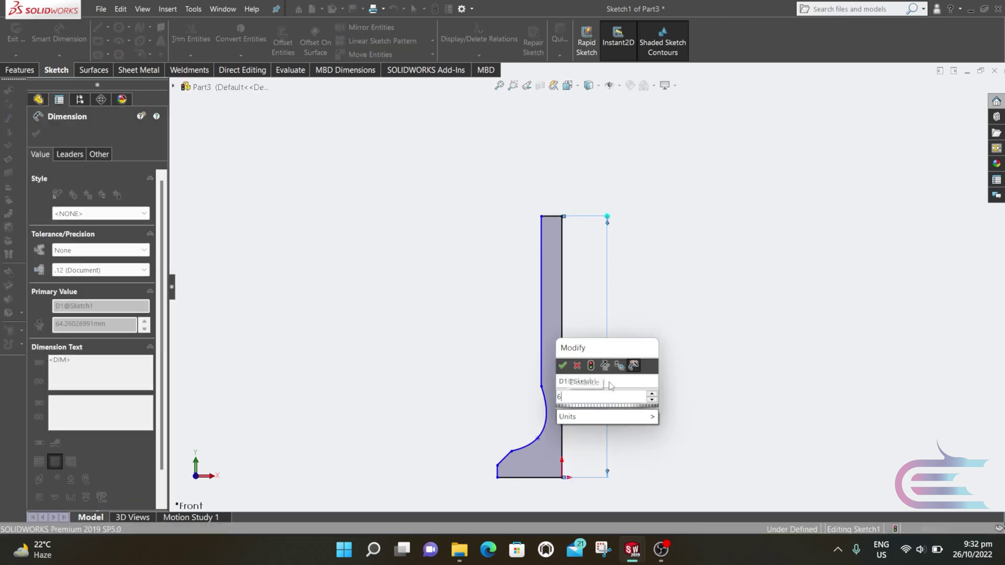
text(0)
key(Return)
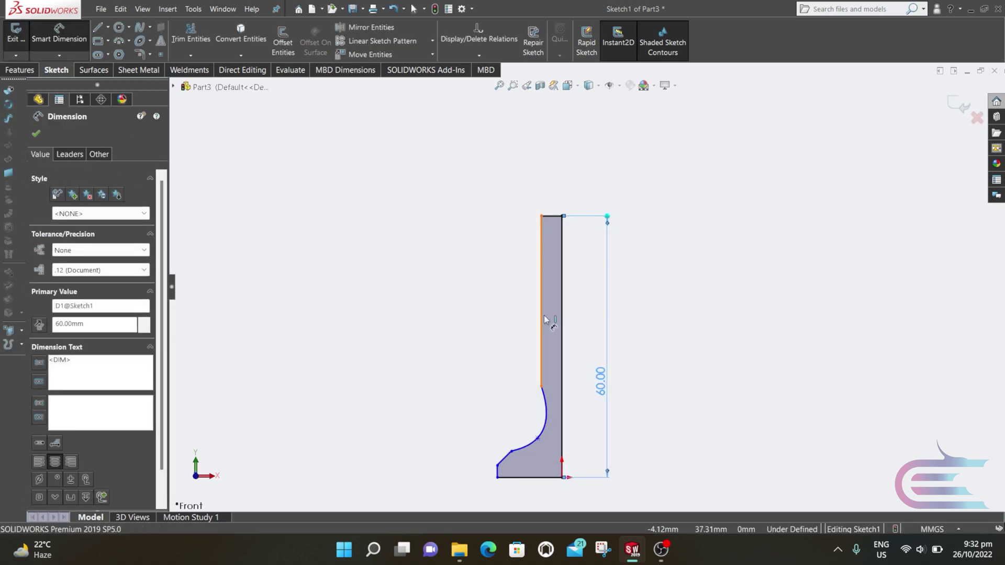
click(542, 321)
click(496, 314)
text(4)
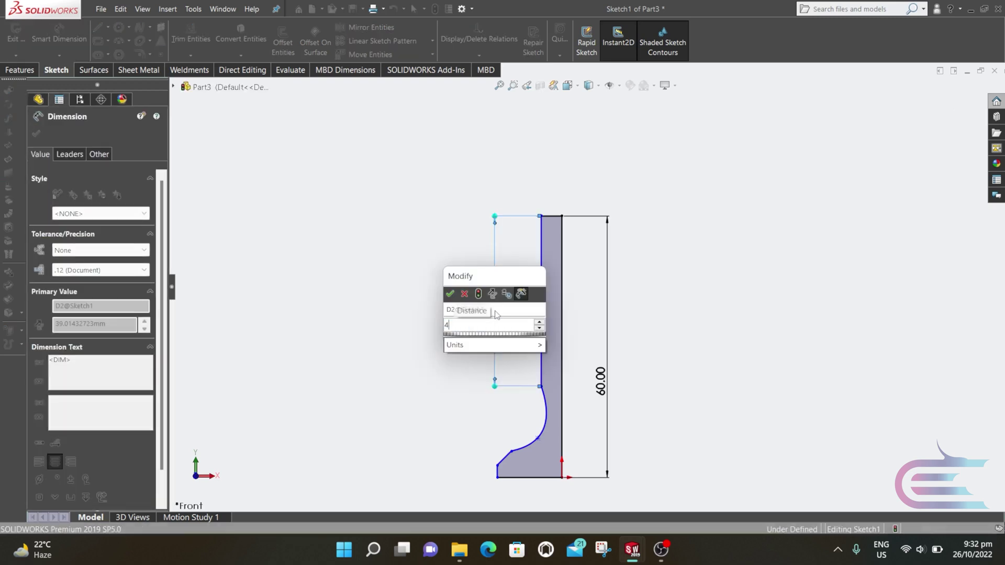
text(6)
key(Return)
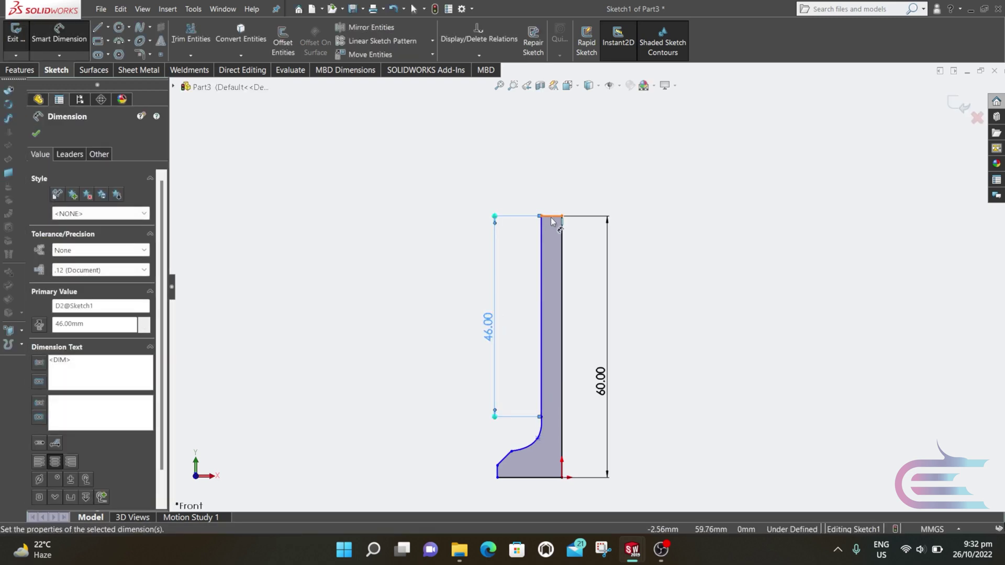
Set the stem top width to 2 mm and the head base width to 14 mm
click(553, 222)
click(556, 180)
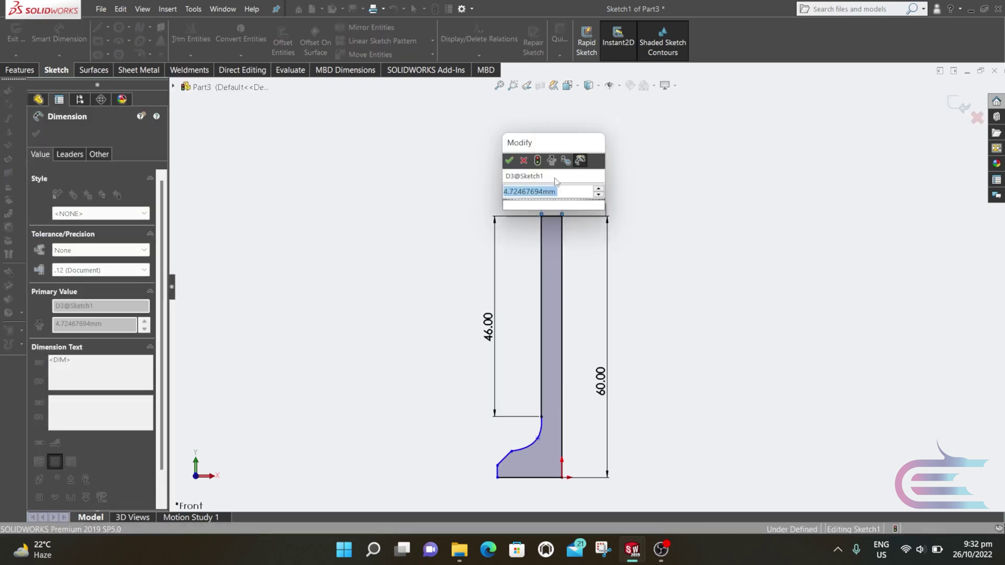
text(2)
key(Return)
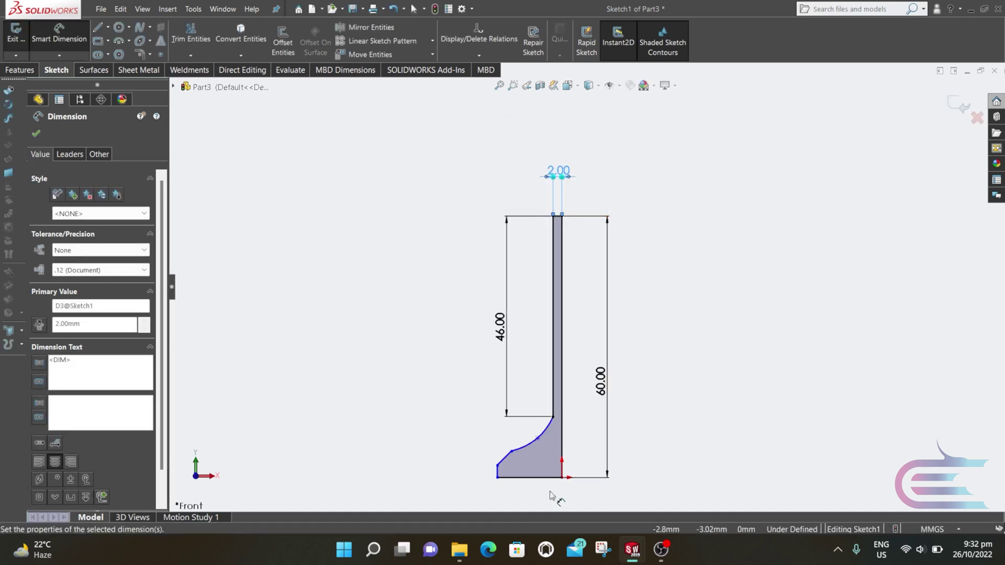
scroll(551, 495, down, 2)
click(547, 406)
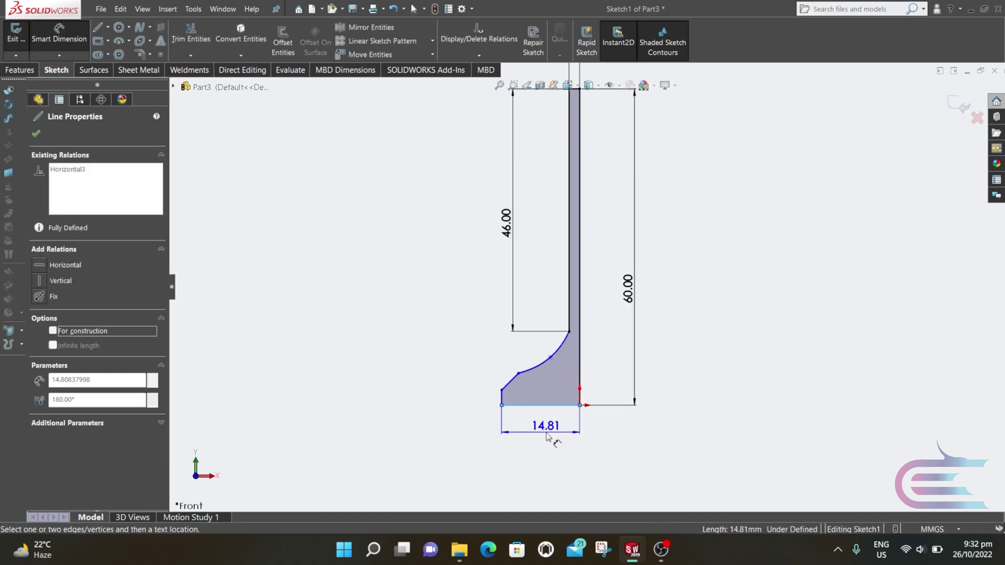
click(547, 437)
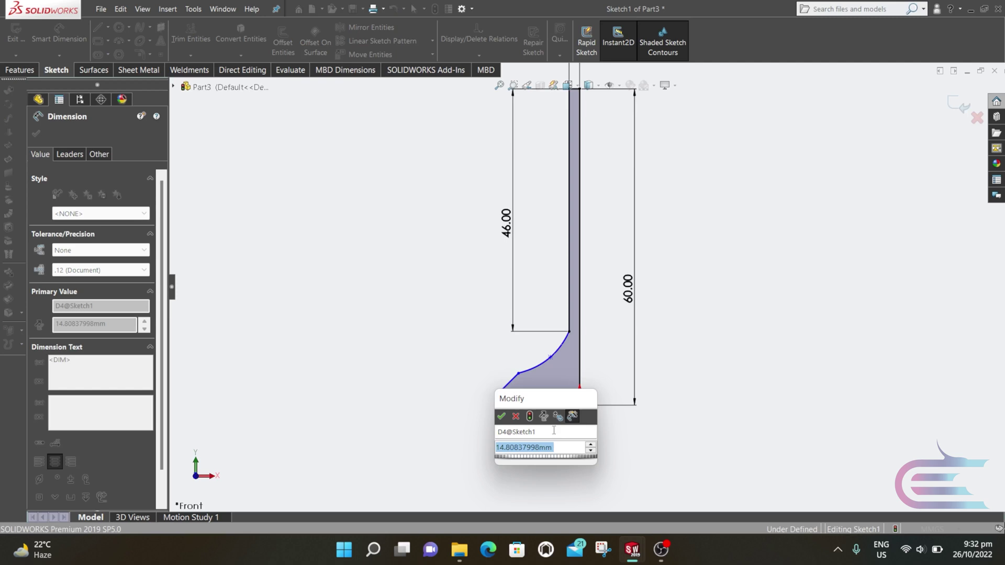
text(14)
key(Return)
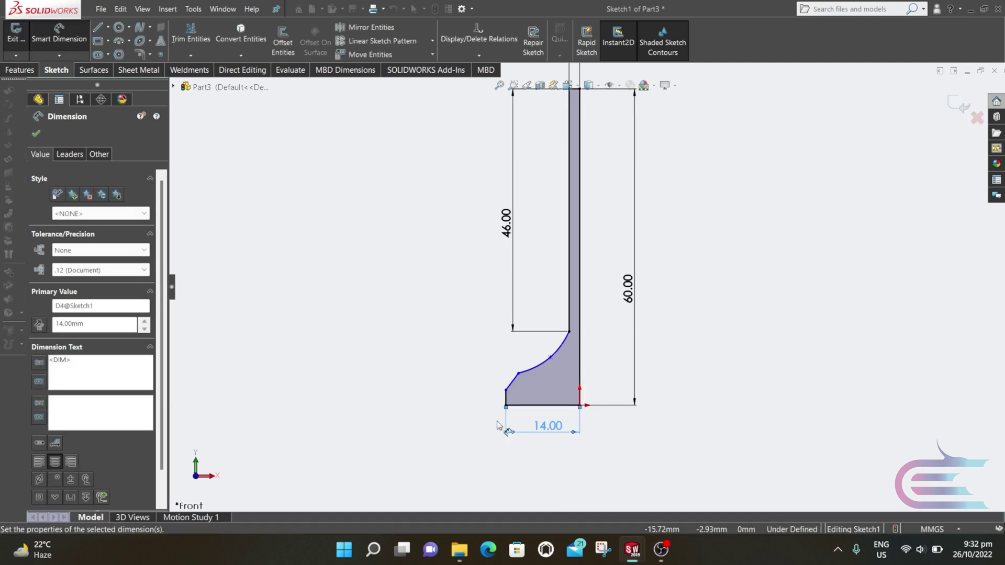
Dimension the short left edge to 1 mm and the chamfer-to-spline offset to 1.75 mm
click(506, 400)
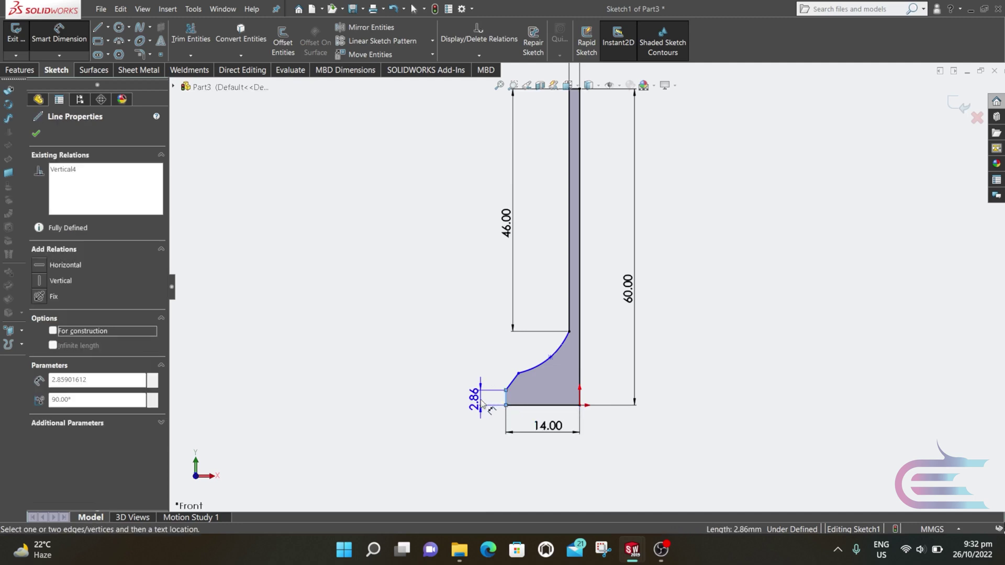
click(483, 404)
text(1)
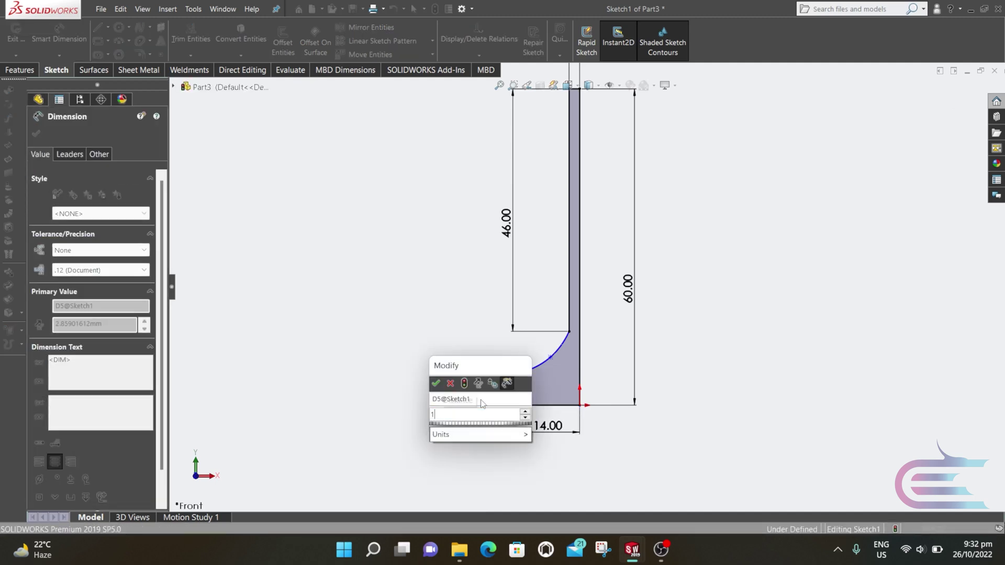
key(Return)
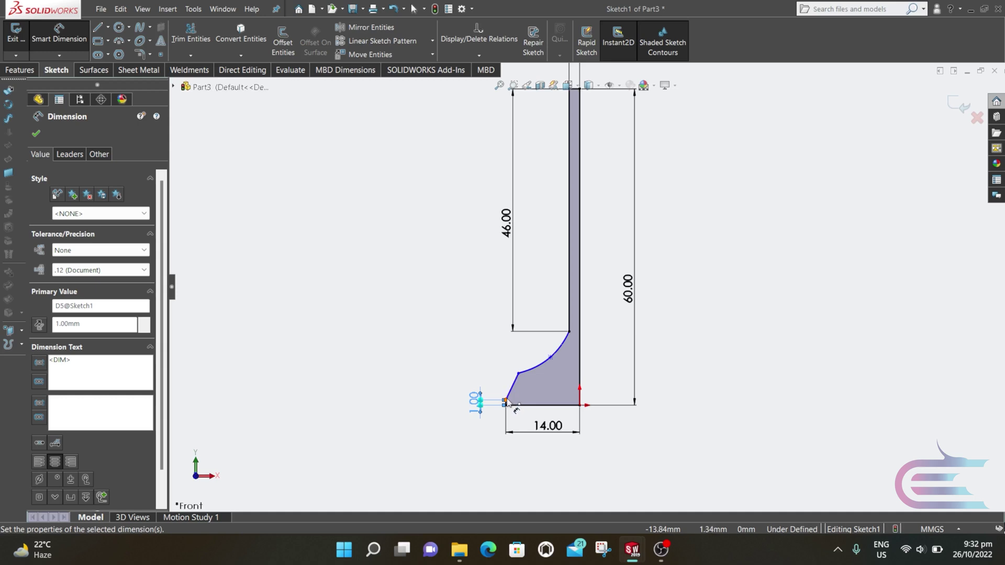
click(507, 402)
click(519, 375)
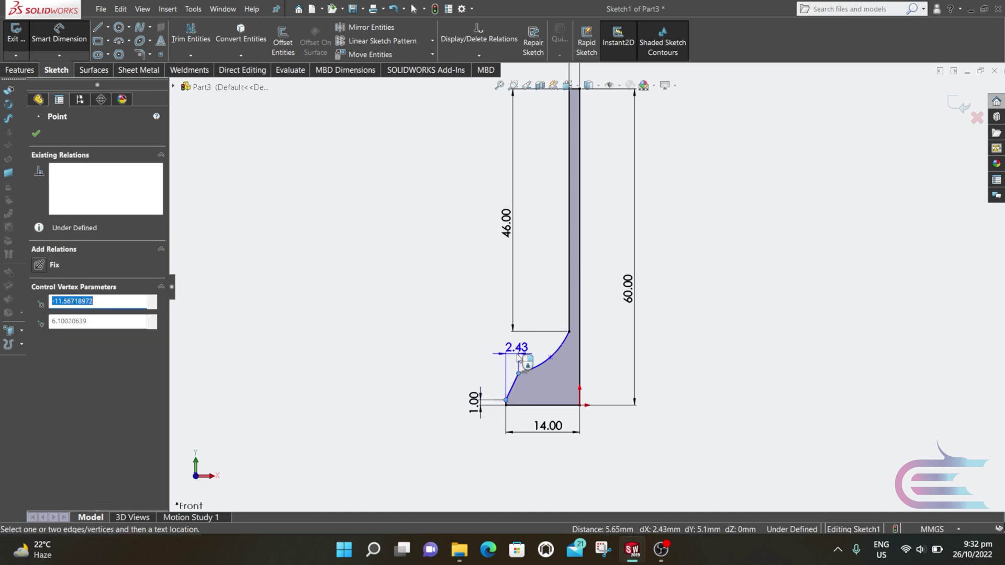
click(518, 358)
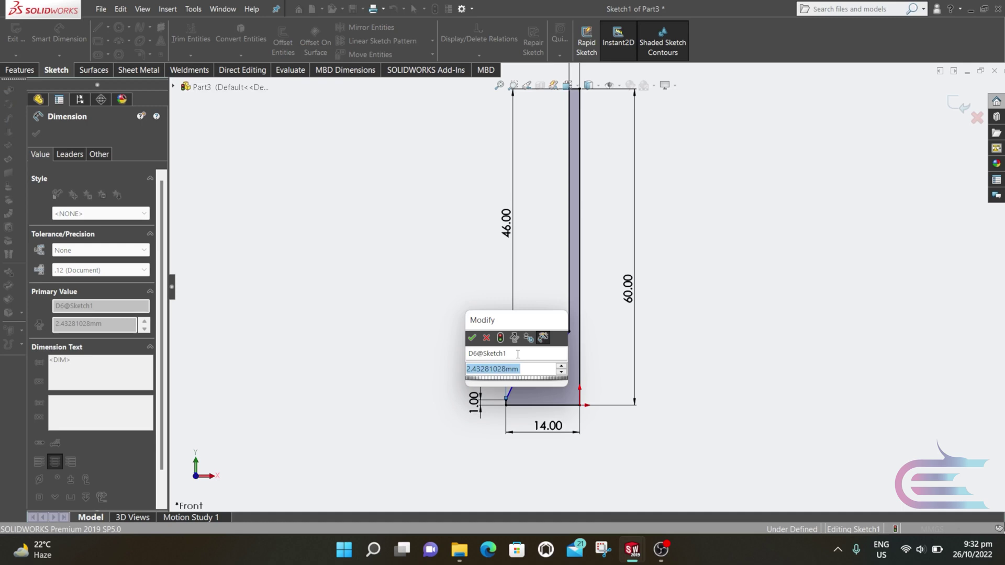
text(1.)
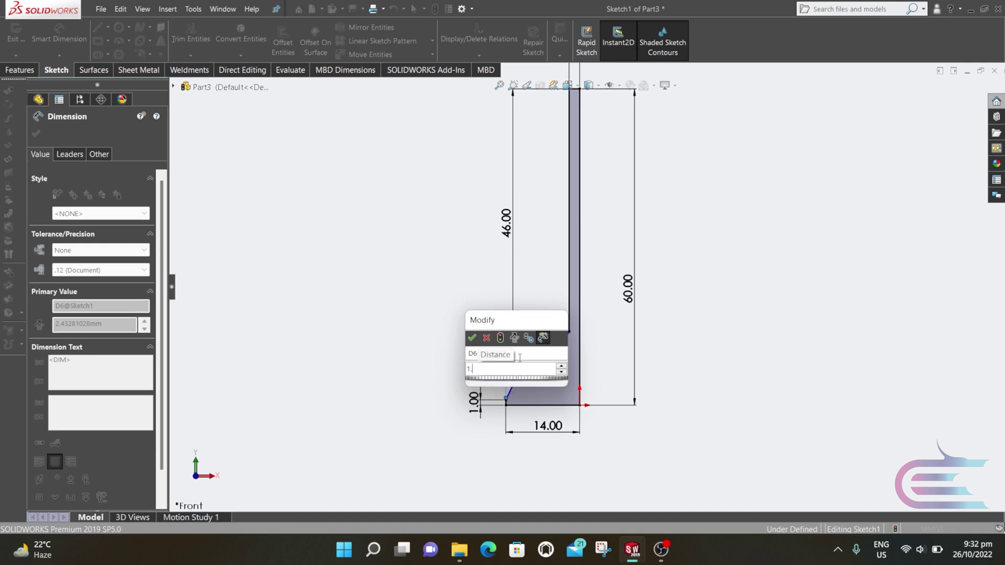
text(75)
click(471, 339)
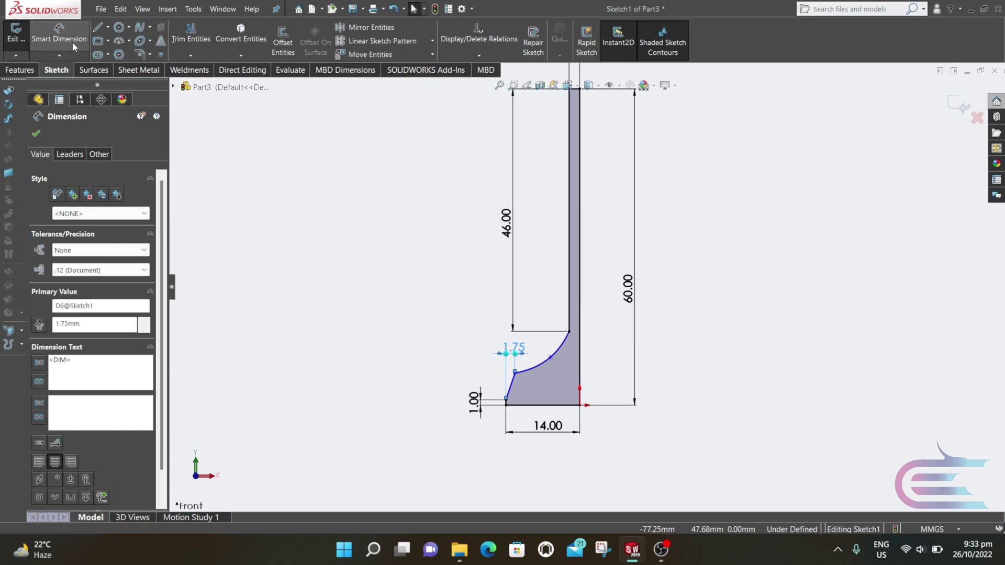
click(73, 41)
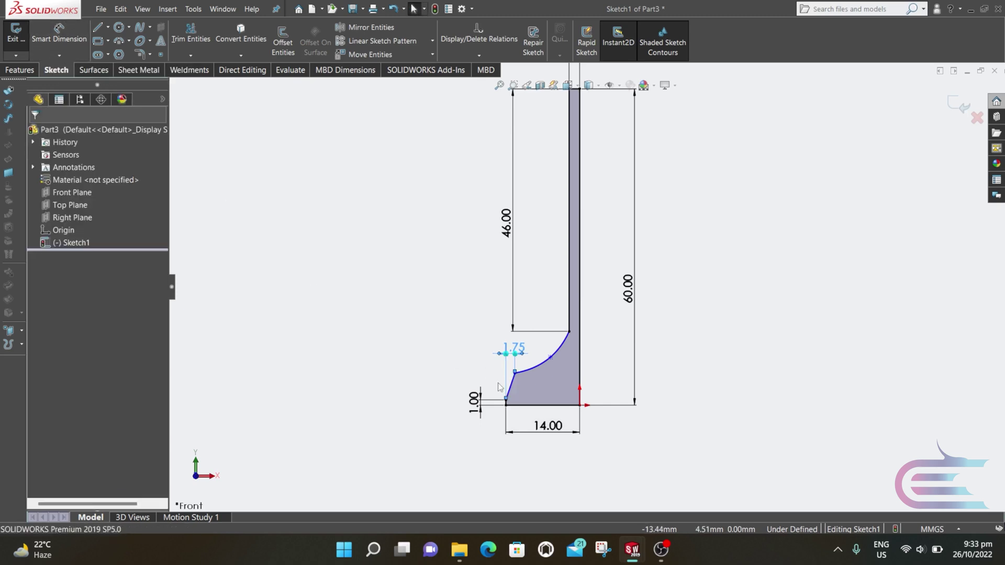
Set the chamfer angle to 40° from the base line
click(58, 36)
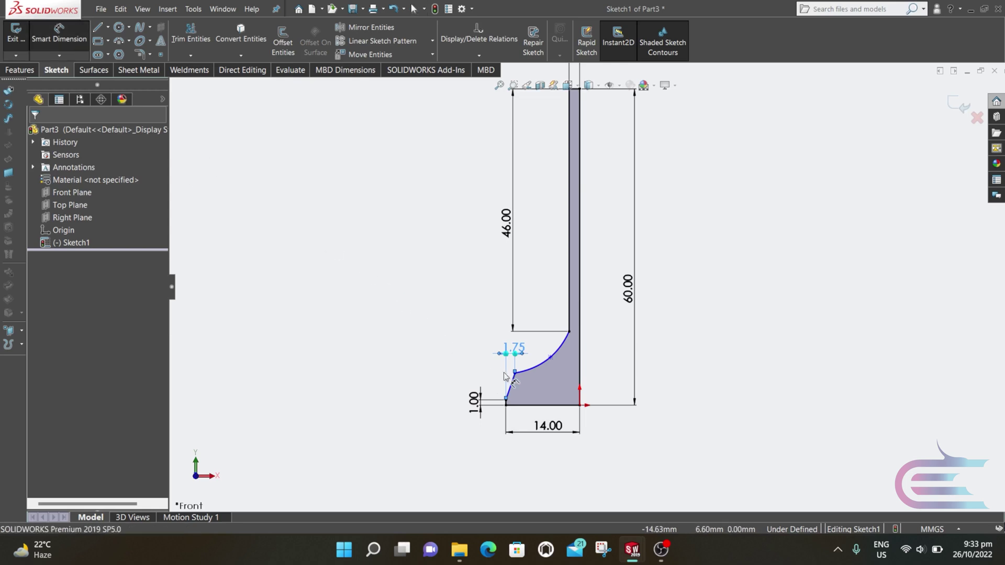
click(512, 390)
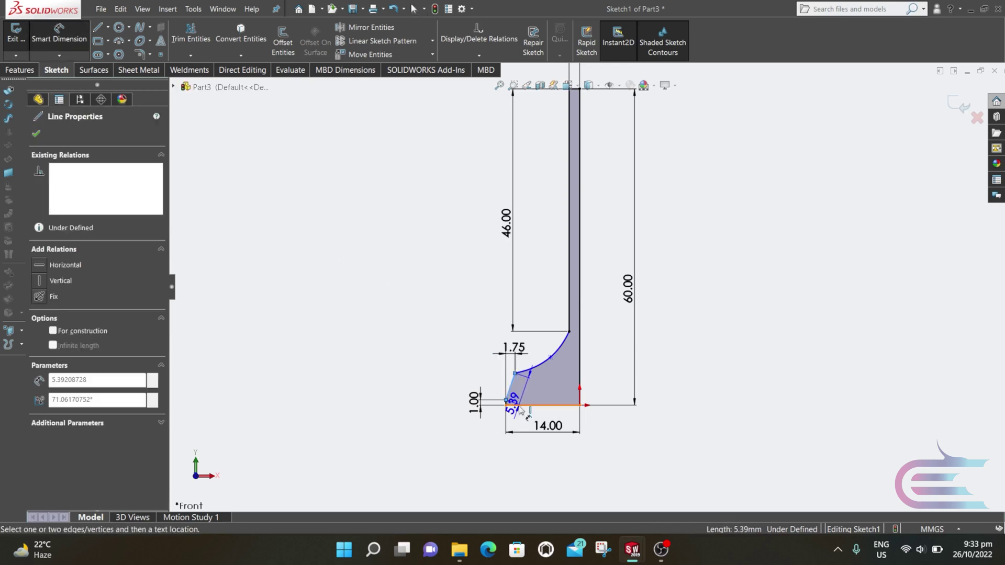
click(521, 406)
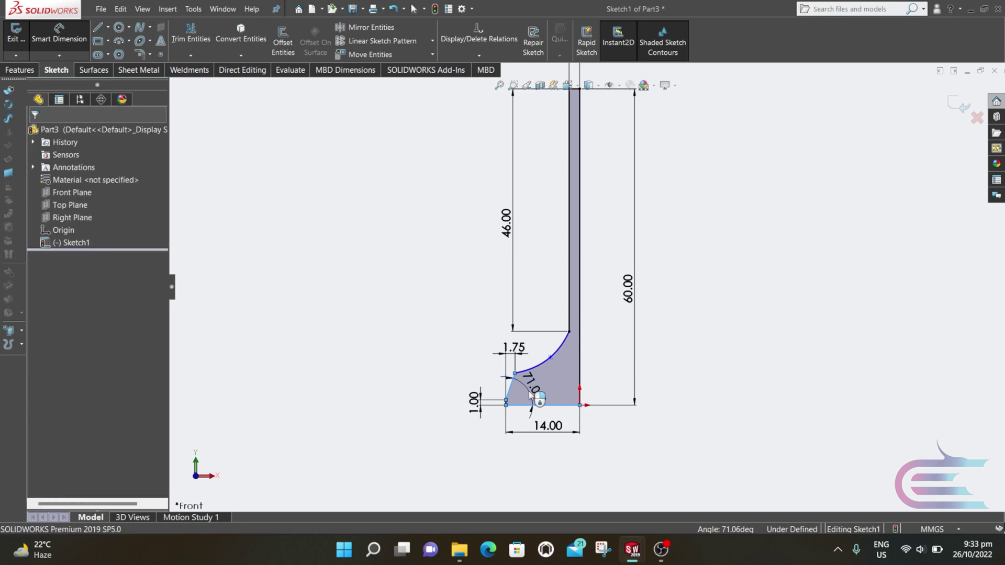
click(529, 391)
text(40)
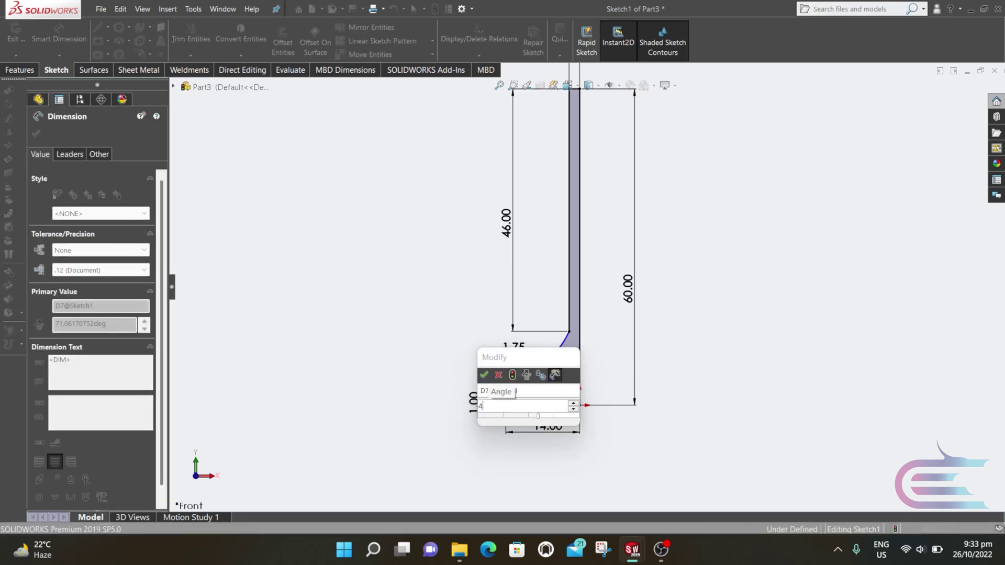
key(Return)
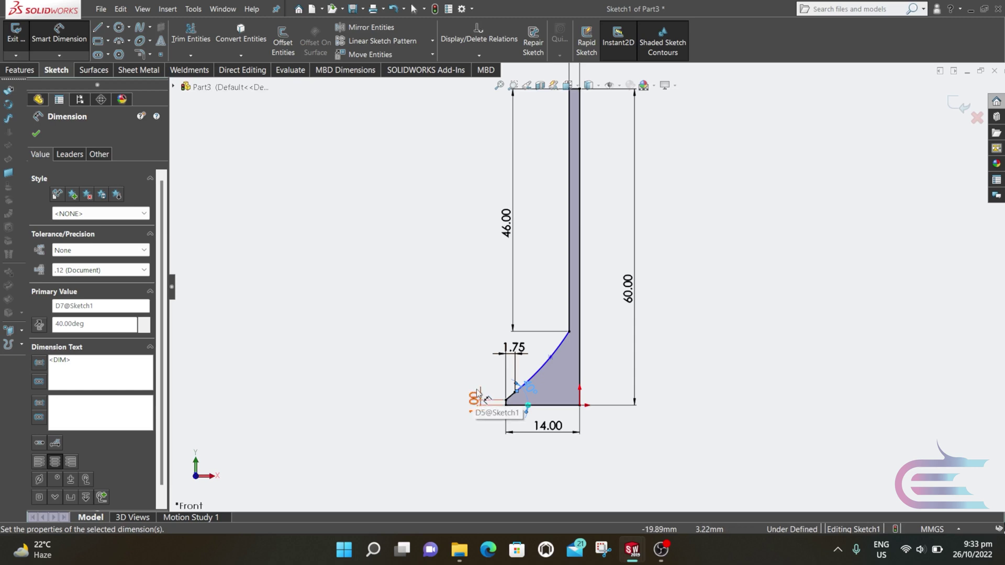
Place the spline's neck point 3 mm above the base line
click(551, 357)
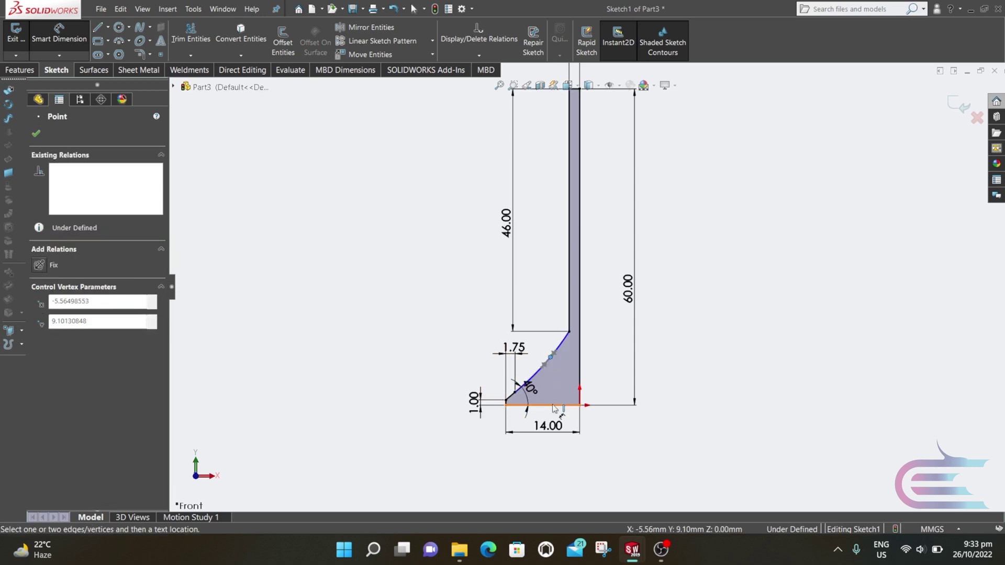
click(553, 405)
click(553, 387)
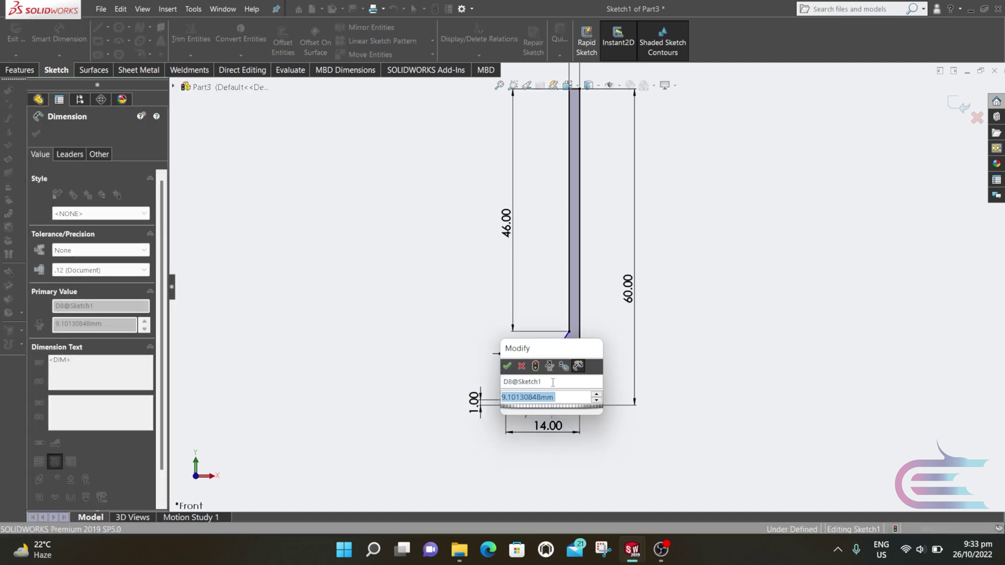
text(3)
key(Return)
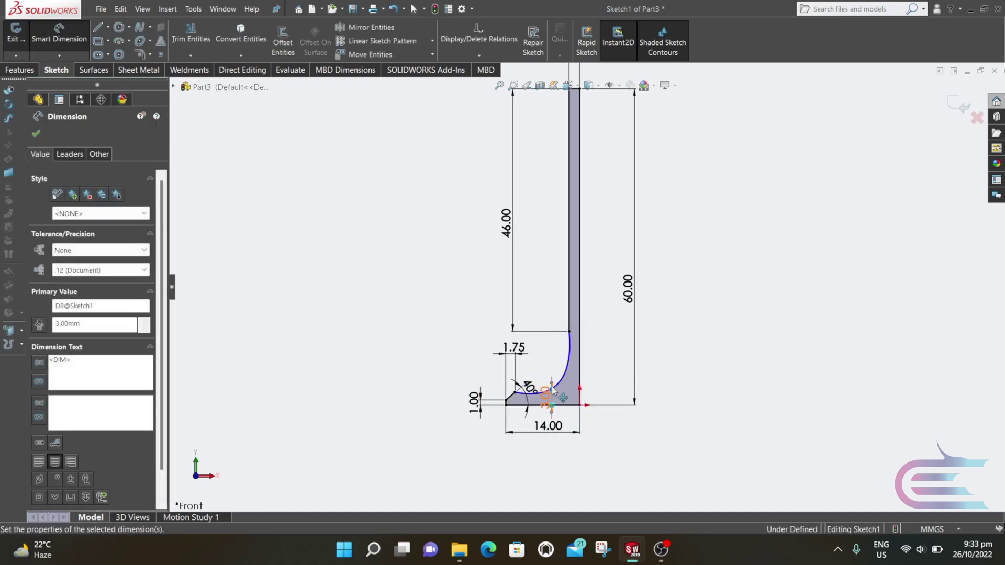
Dimension the spline point 9 mm horizontally from the right vertical stem line
scroll(553, 392, down, 15)
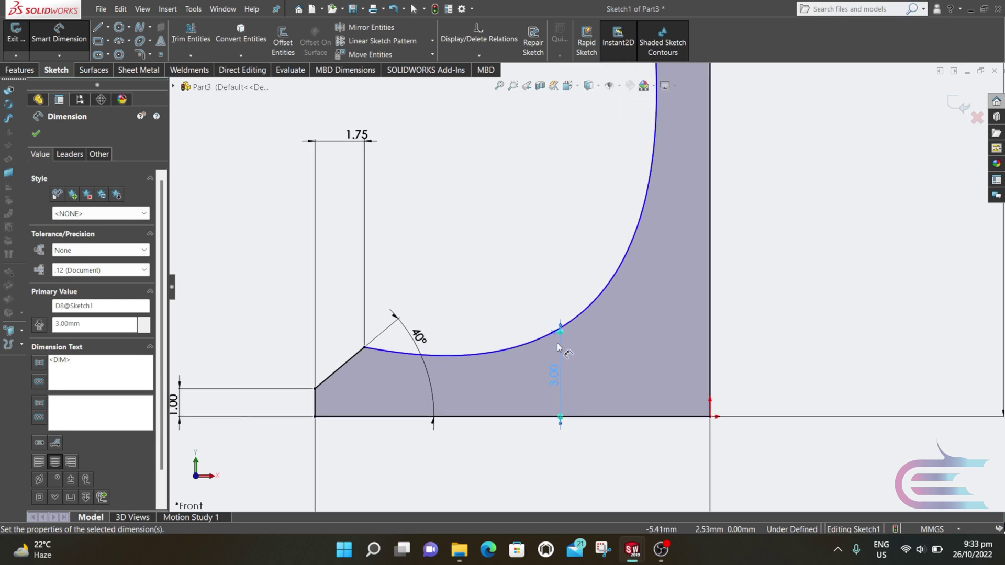
scroll(570, 317, down, 3)
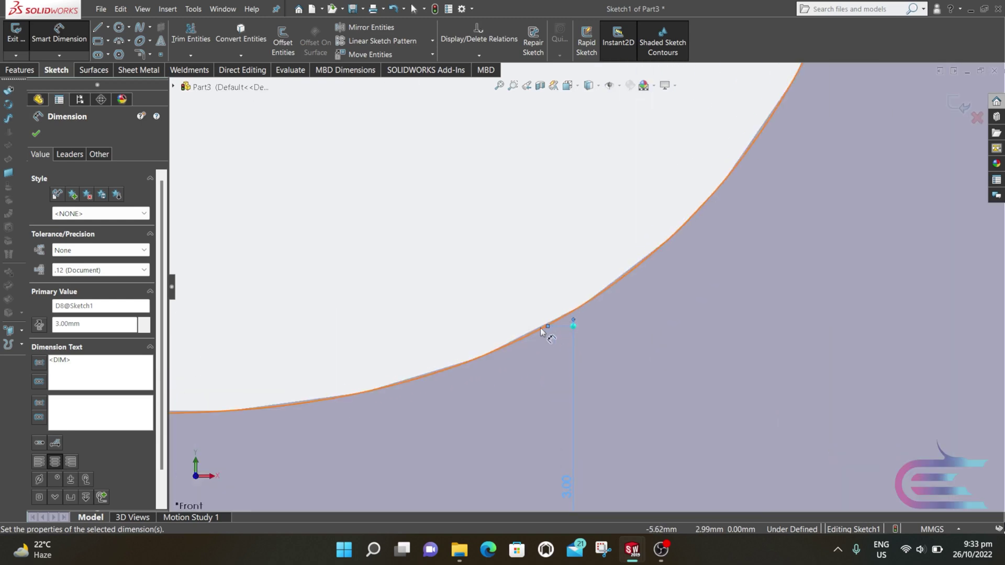
click(573, 325)
scroll(578, 360, up, 6)
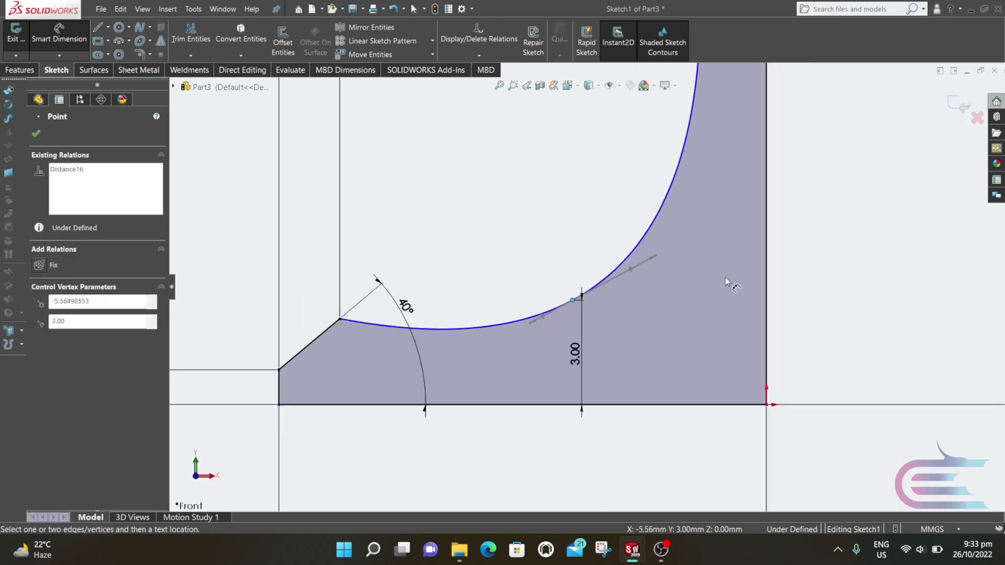
click(767, 267)
click(703, 320)
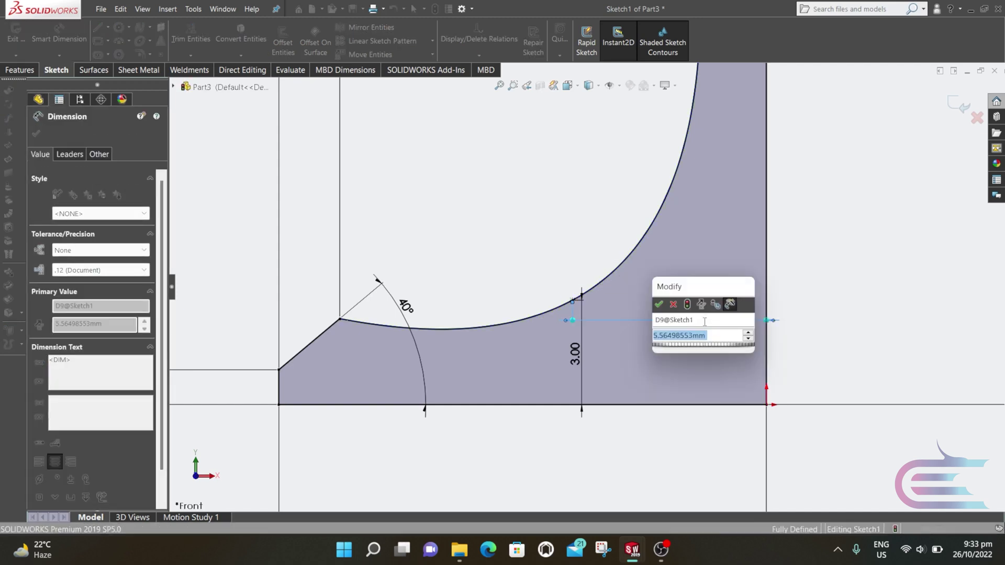
text(9)
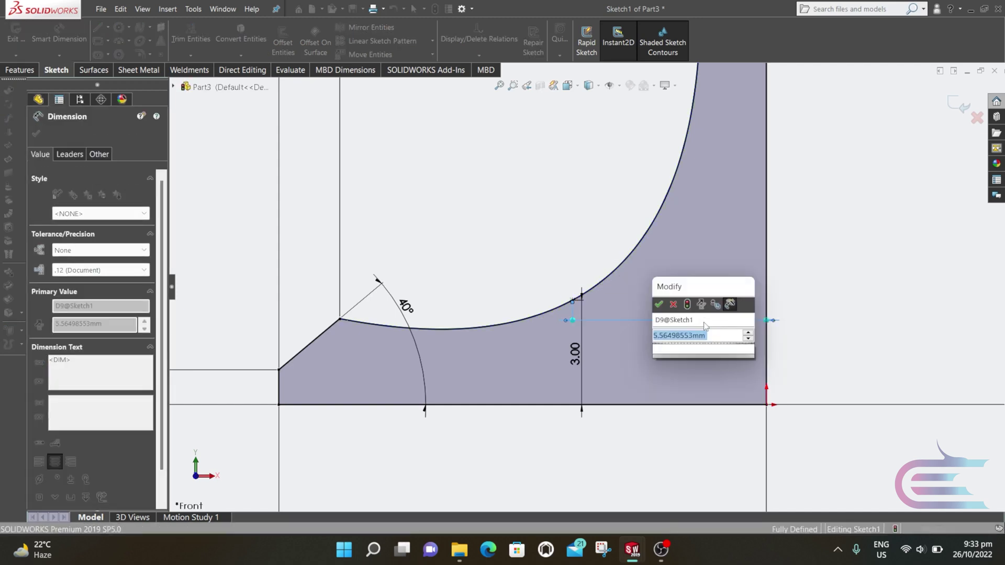
key(Return)
scroll(686, 301, up, 5)
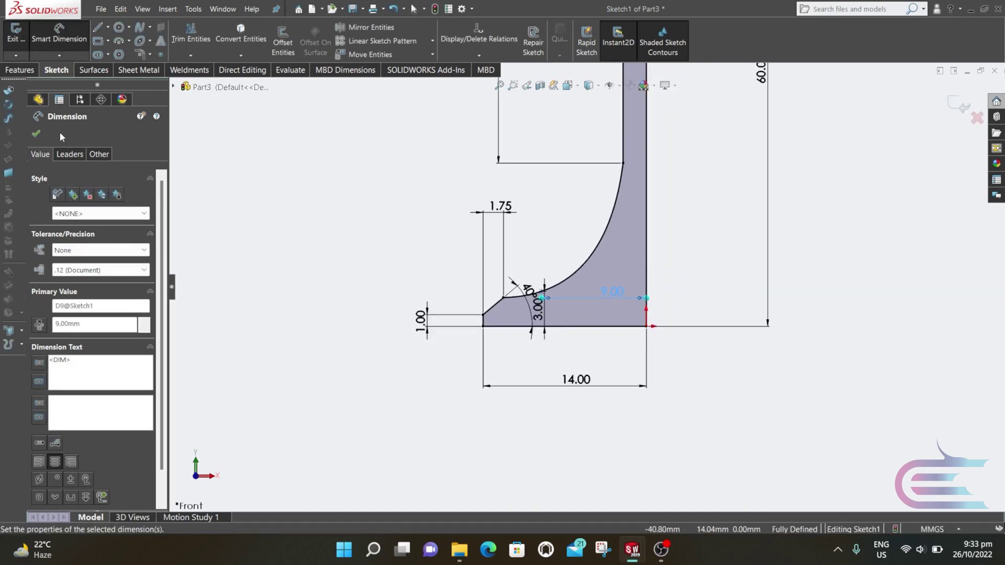
Make the spline neck tangent to the 46 mm vertical stem line
click(40, 132)
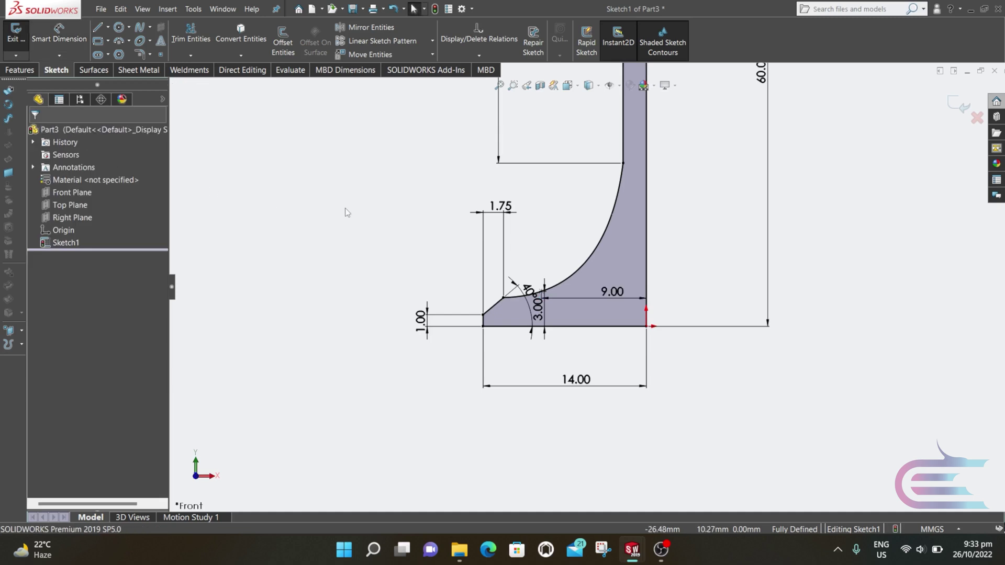
key(f)
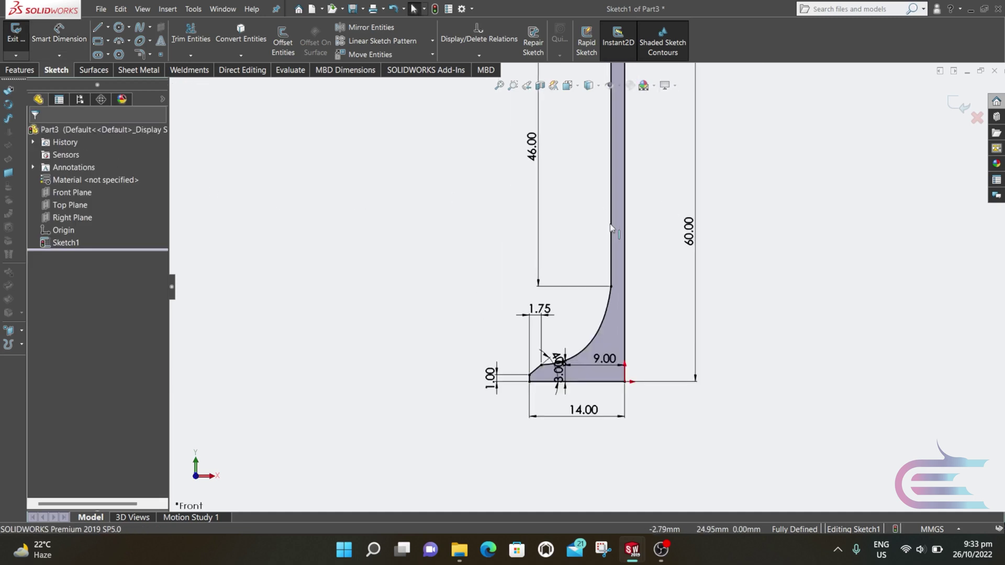
click(611, 257)
ctrl+click(605, 312)
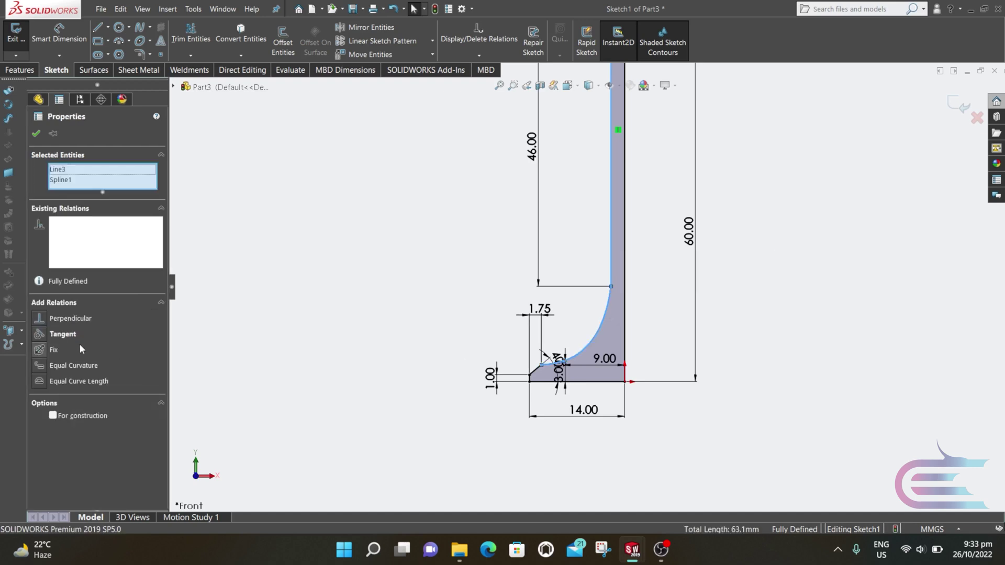
click(42, 335)
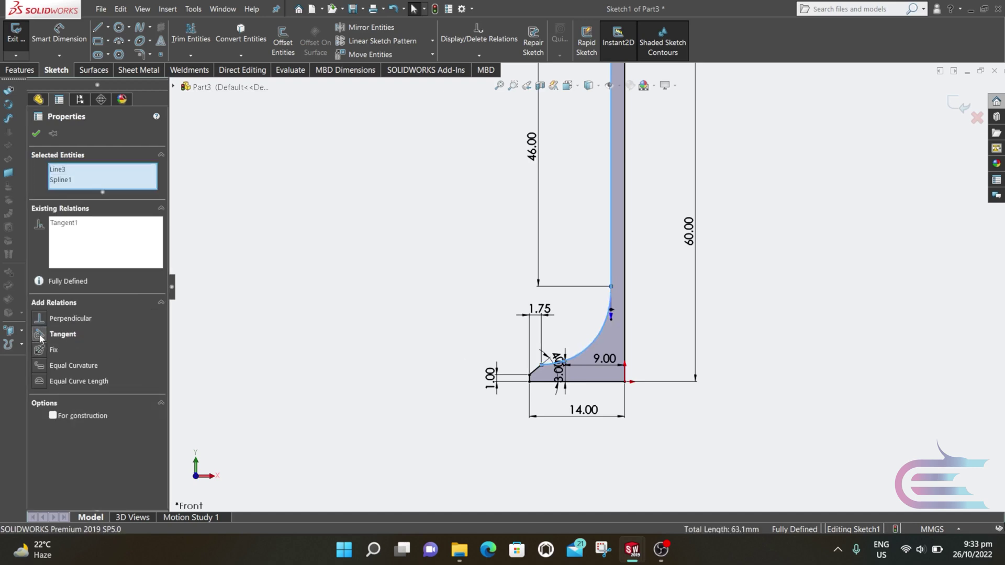
click(36, 133)
Bring up the Features tools of the CommandManager
scroll(465, 250, down, 3)
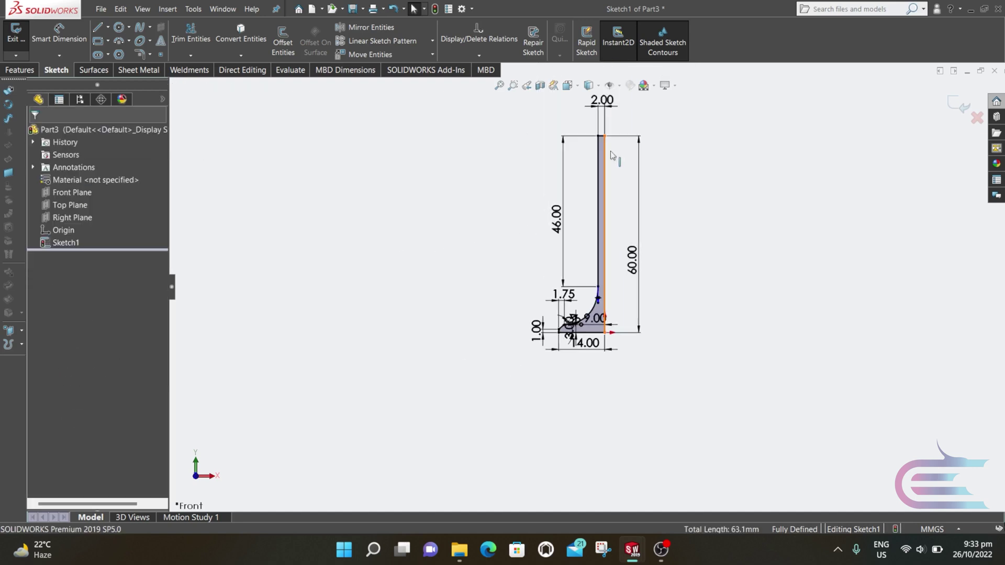
scroll(611, 155, up, 3)
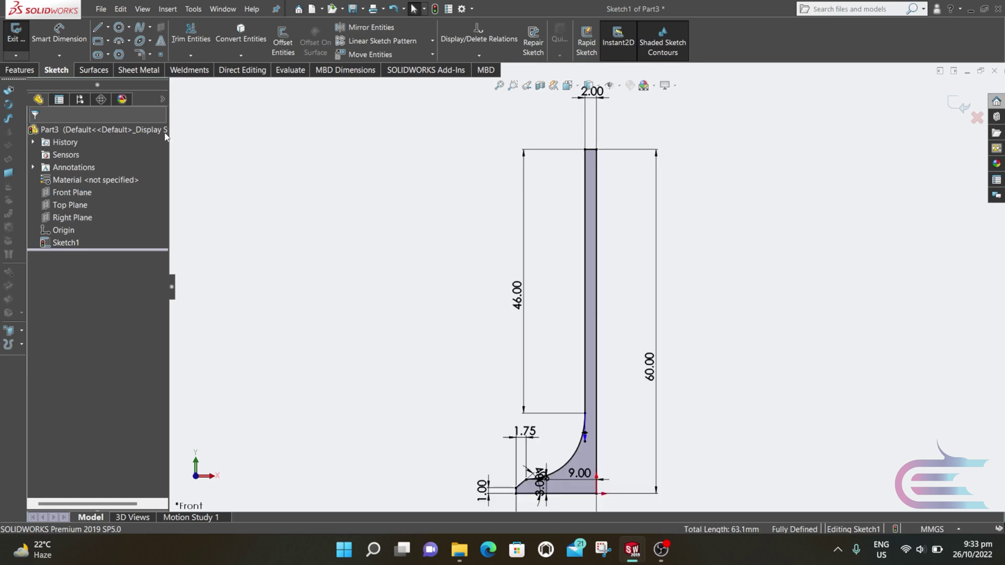
click(31, 71)
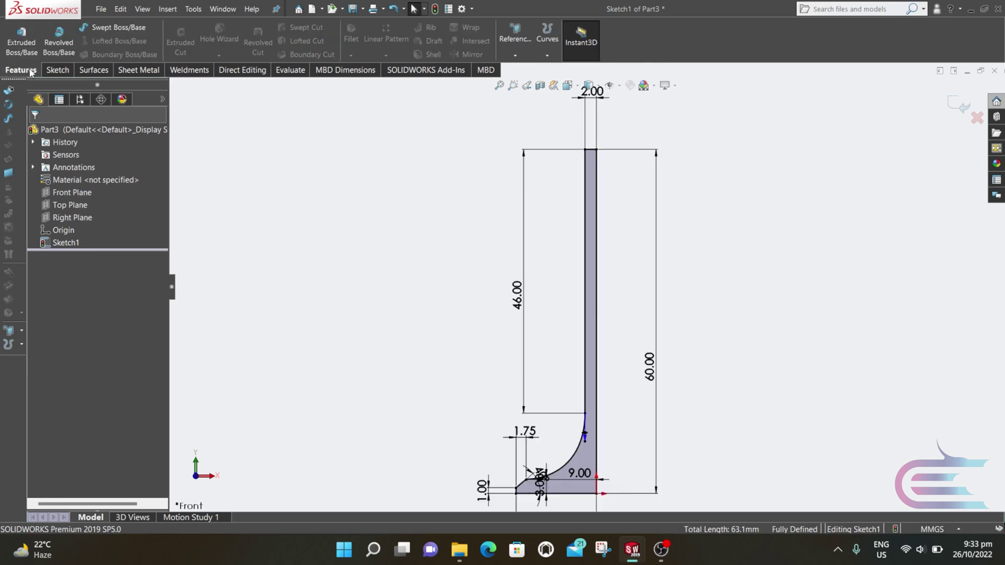
Revolve the profile 360° about the vertical line into a solid valve
click(59, 43)
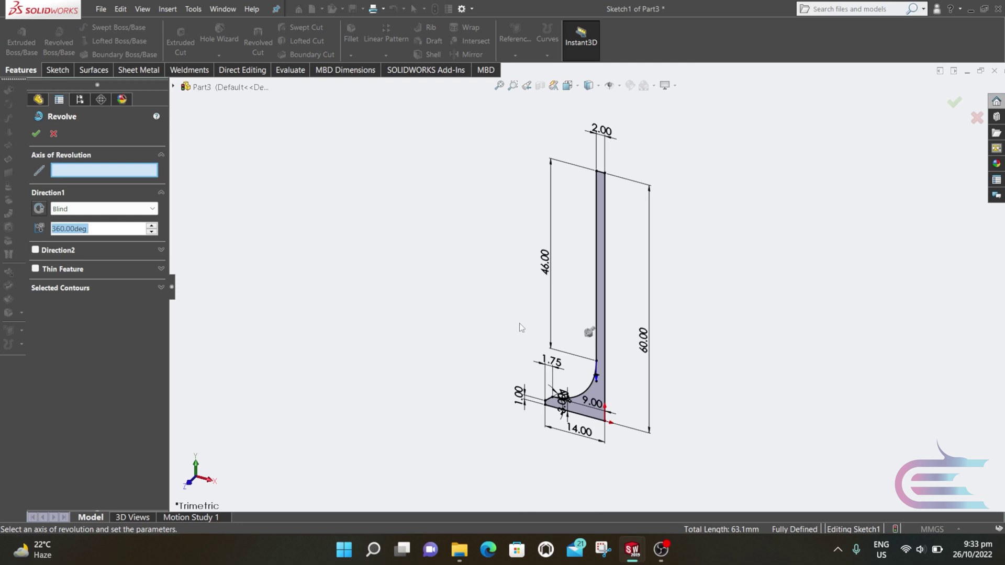
click(605, 279)
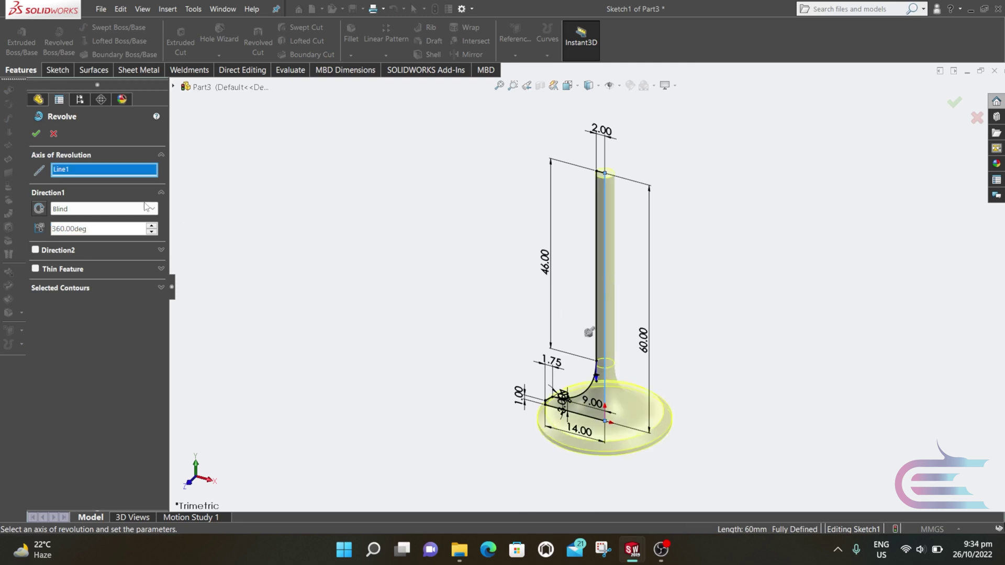
click(34, 135)
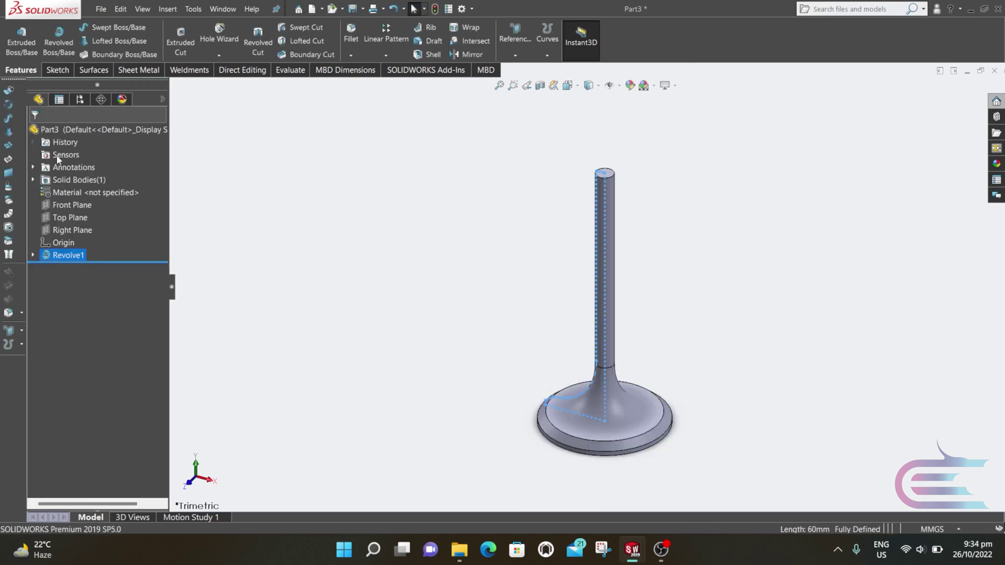
Apply the Cast titanium appearance to the valve
middle_drag(513, 332, 603, 352)
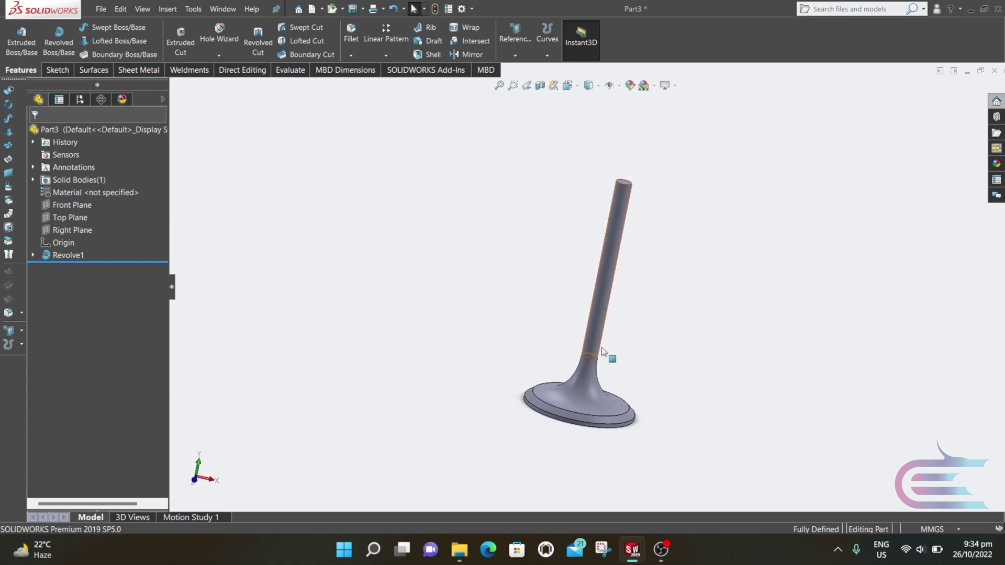
click(998, 166)
double_click(885, 493)
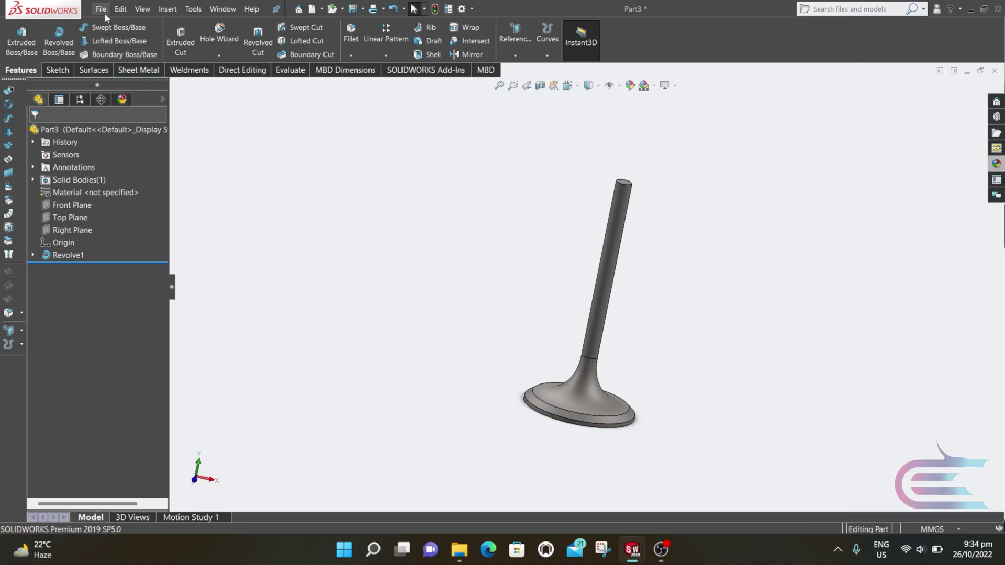
Bring up Save As to save the part under a new name
click(105, 11)
click(128, 145)
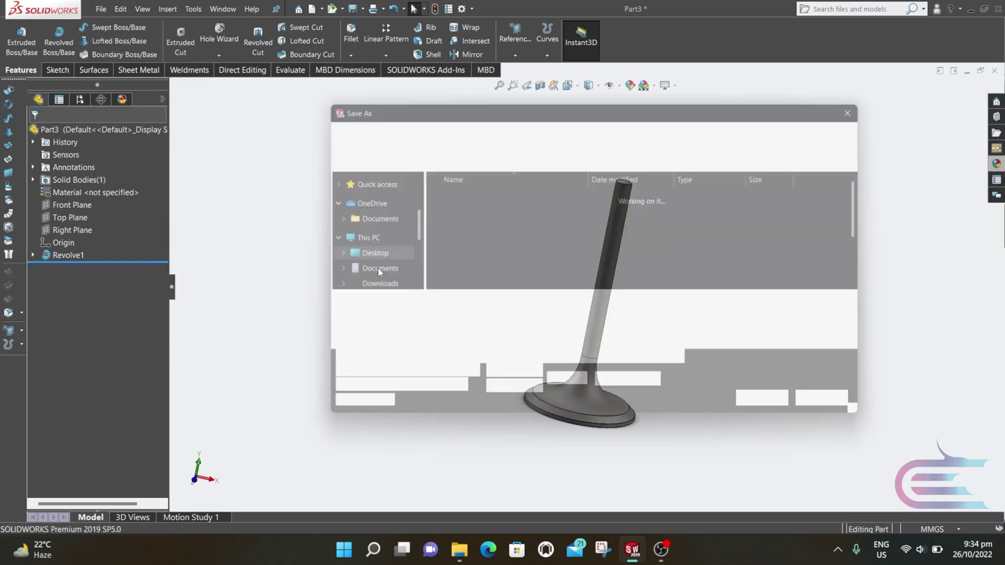
scroll(555, 242, down, 2)
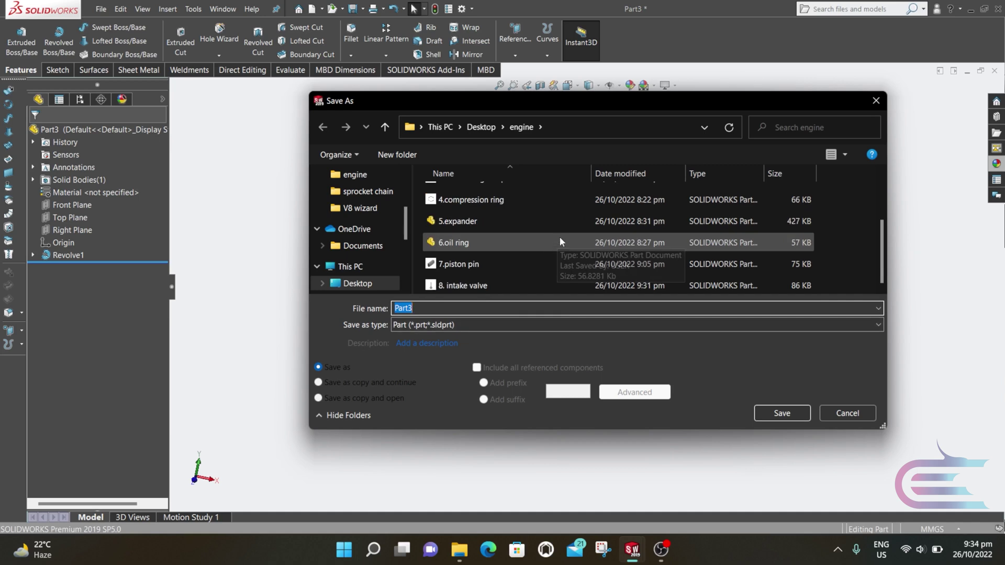